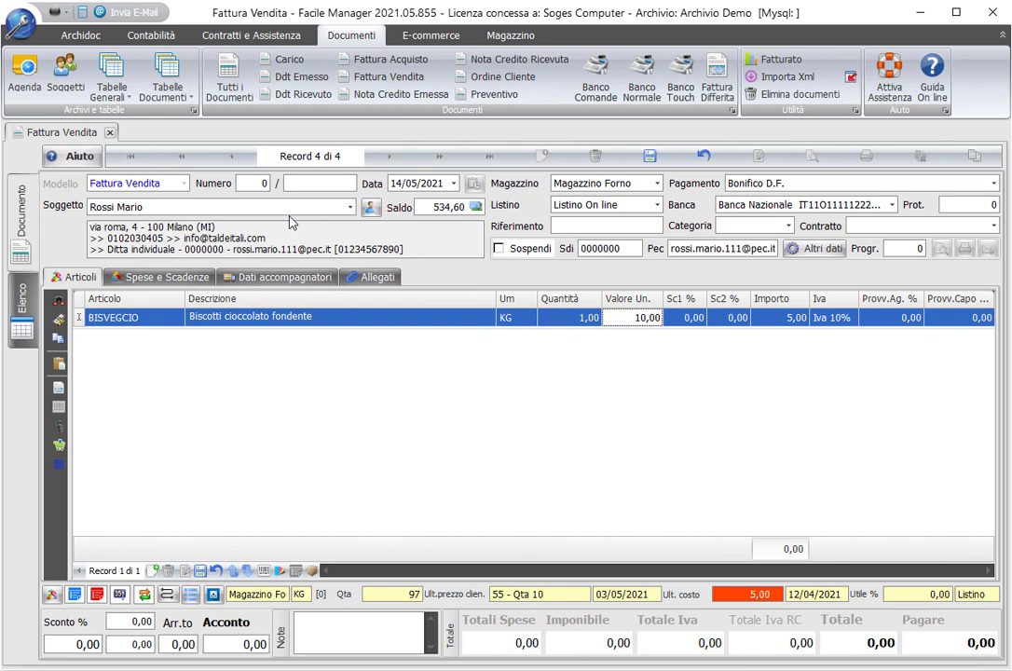
Step: Complete the BISVEGCIO line with a unit value of 10,00 and move on to a new invoice line
{"action": "key", "text": "Tab"}
{"action": "key", "text": "Tab"}
{"action": "key", "text": "Tab"}
{"action": "key", "text": "Tab"}
{"action": "key", "text": "Tab"}
{"action": "key", "text": "Tab"}
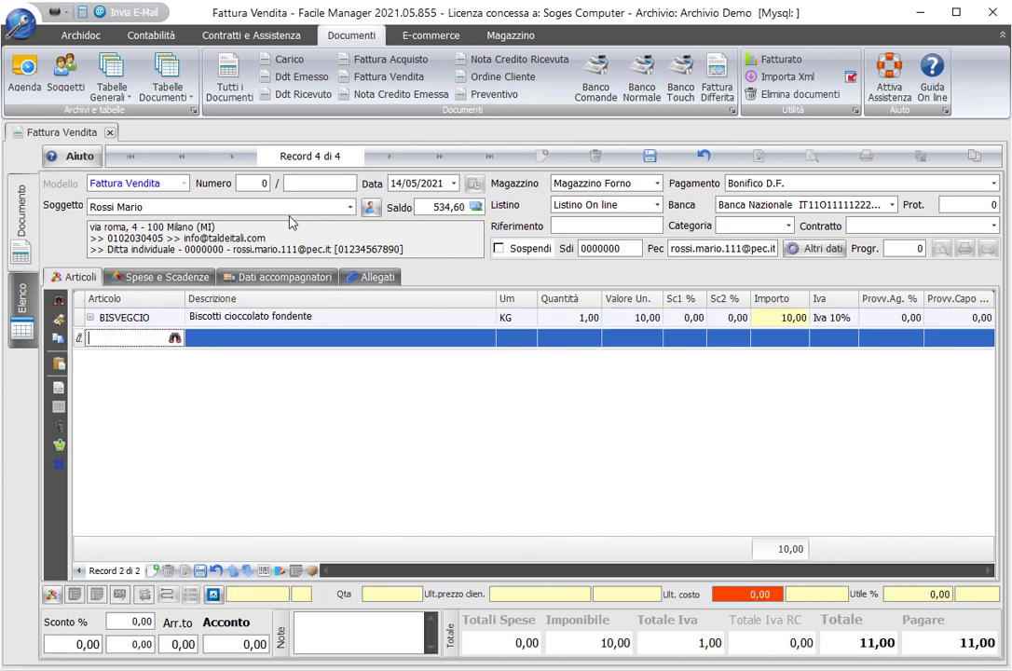
Step: Add an invoice line described as "prova" with quantity 1 and a unit value of 100,00
{"action": "left_click", "coordinate": [238, 347]}
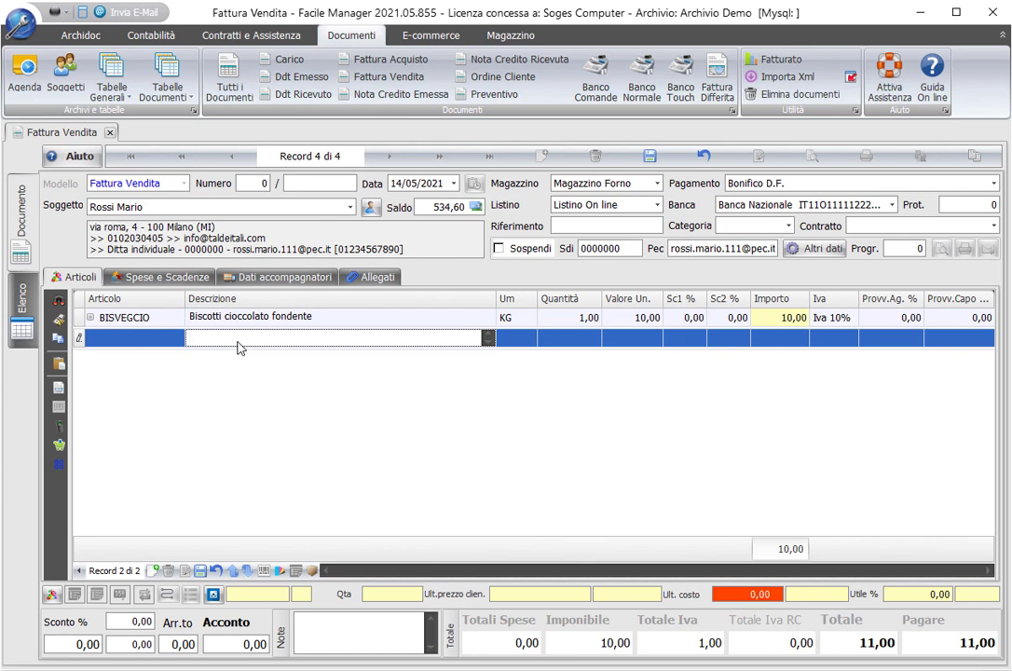
{"action": "type", "text": "prova"}
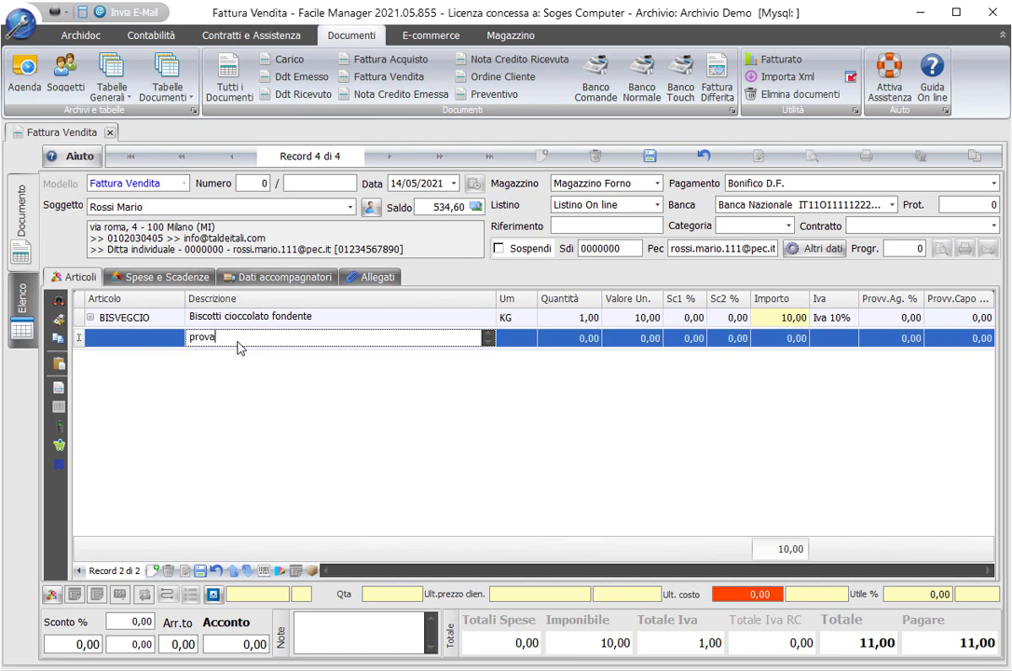
{"action": "key", "text": "Tab"}
{"action": "key", "text": "Tab"}
{"action": "key", "text": "Tab"}
{"action": "type", "text": "100"}
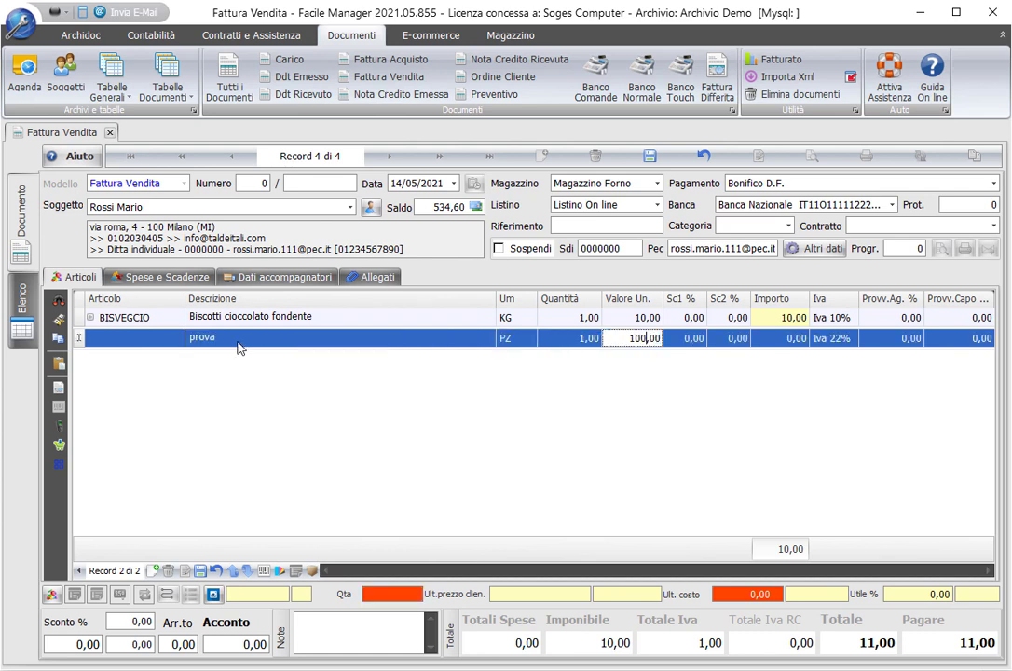
{"action": "key", "text": "Tab"}
{"action": "key", "text": "Tab"}
{"action": "key", "text": "Tab"}
{"action": "key", "text": "Tab"}
{"action": "key", "text": "Tab"}
{"action": "key", "text": "Tab"}
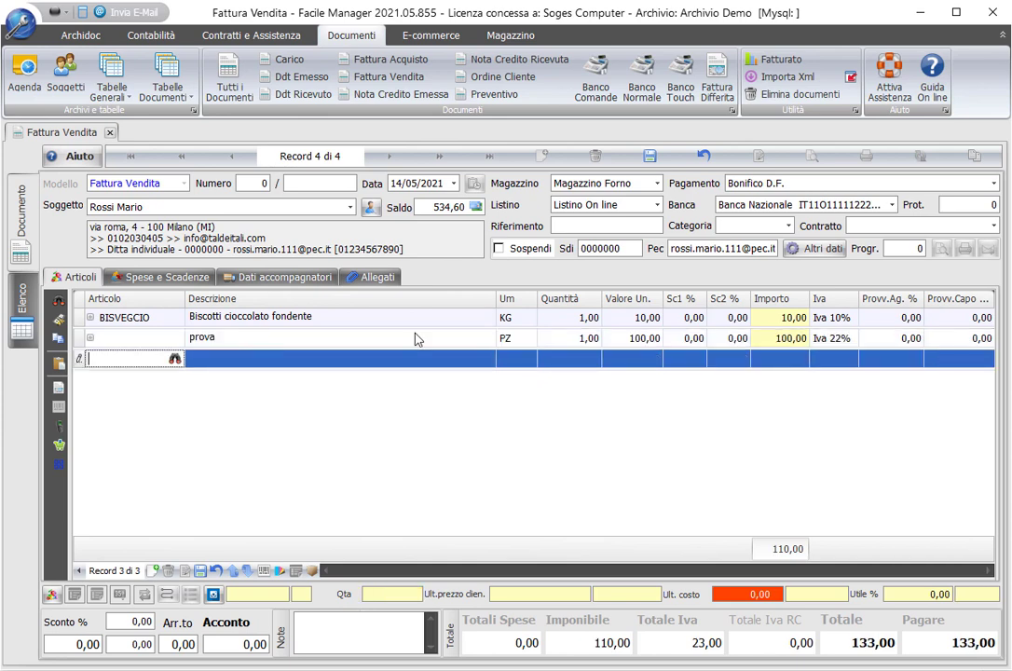
Step: Set the sales invoice's Acconto to 33,00 and save the invoice without sending it by e-mail
{"action": "left_click", "coordinate": [770, 189]}
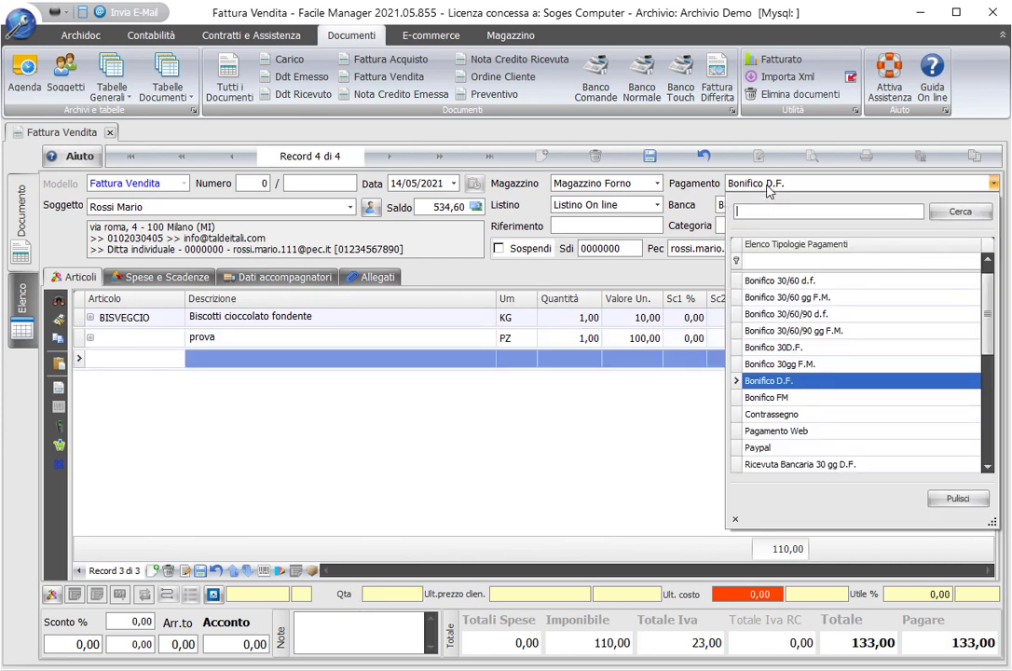
{"action": "left_click", "coordinate": [770, 189]}
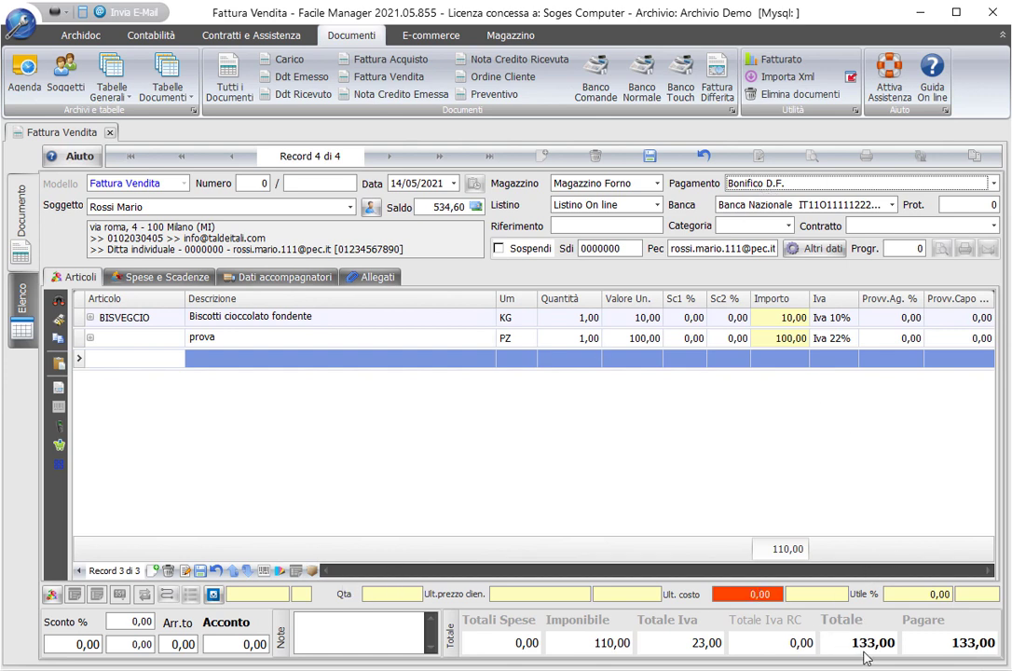
{"action": "left_click", "coordinate": [244, 643]}
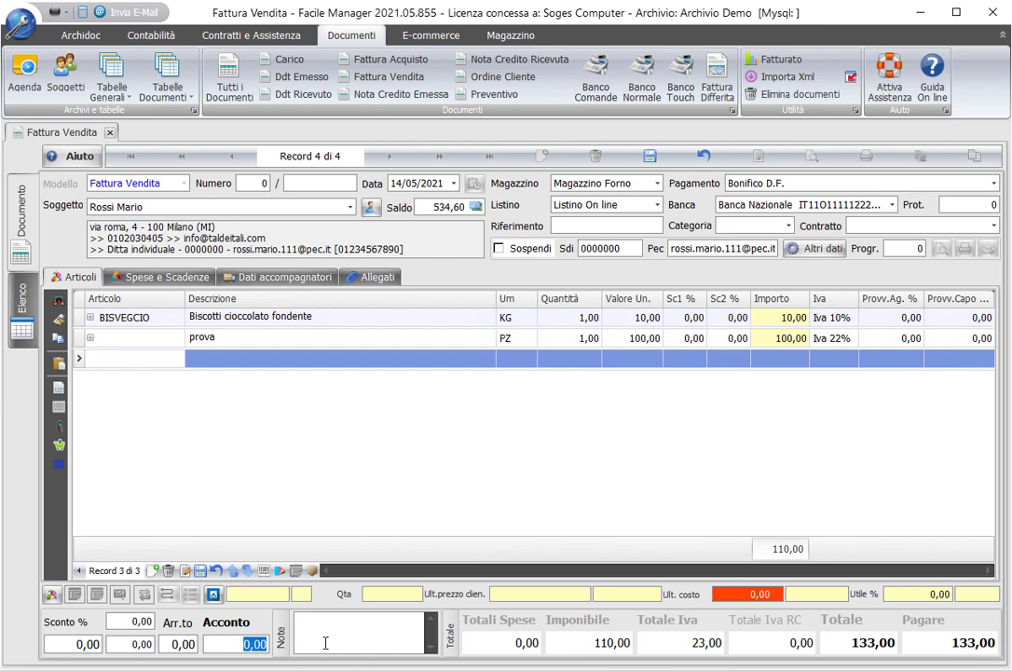
{"action": "type", "text": "33"}
{"action": "left_click", "coordinate": [177, 642]}
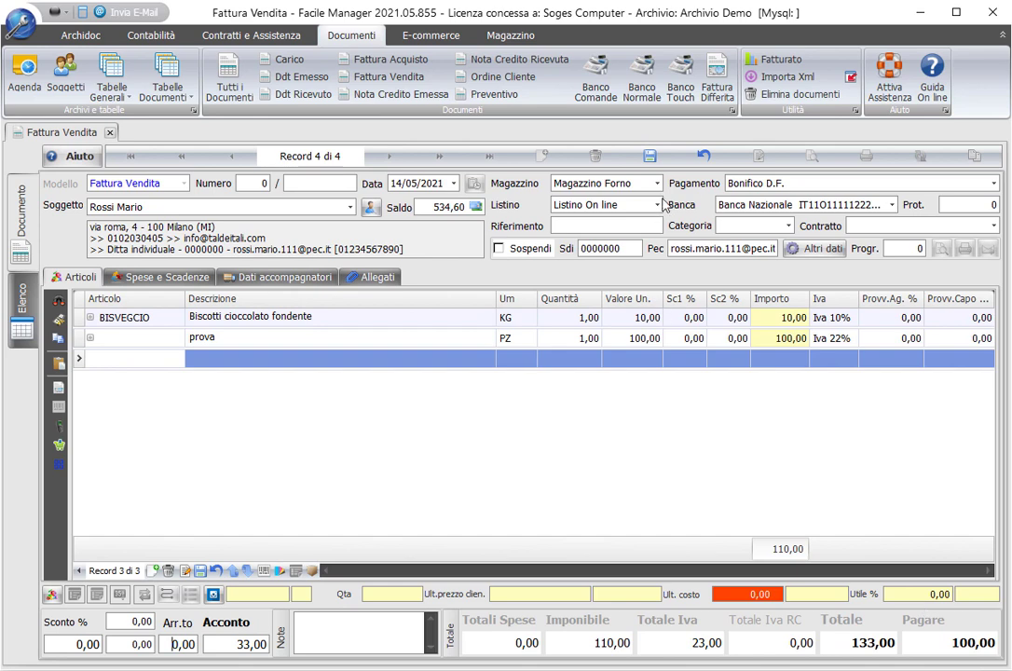
{"action": "left_click", "coordinate": [651, 155]}
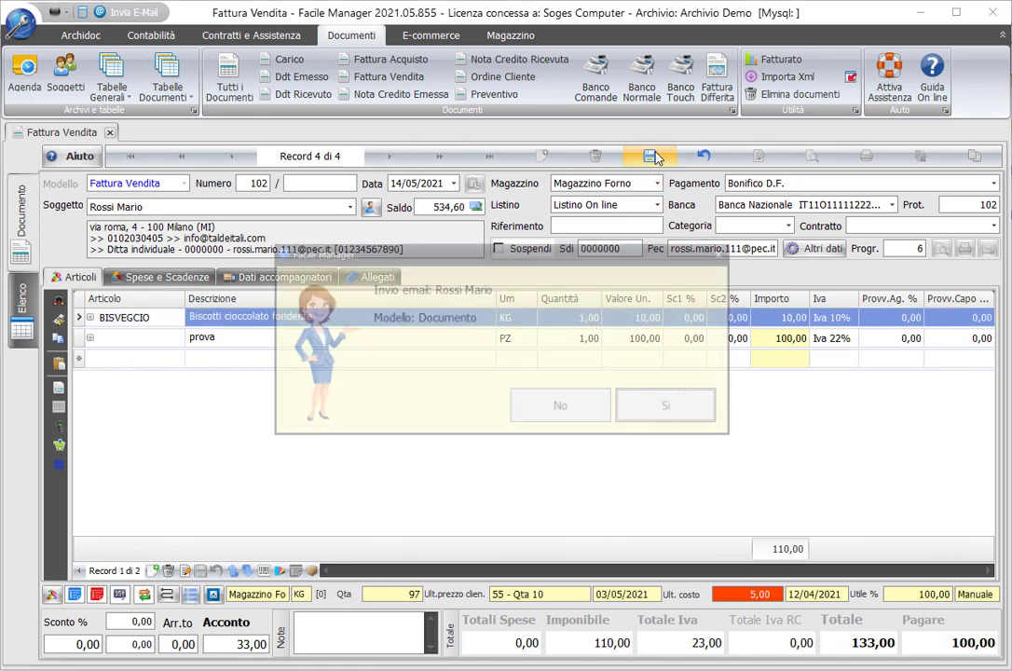
{"action": "left_click", "coordinate": [558, 411]}
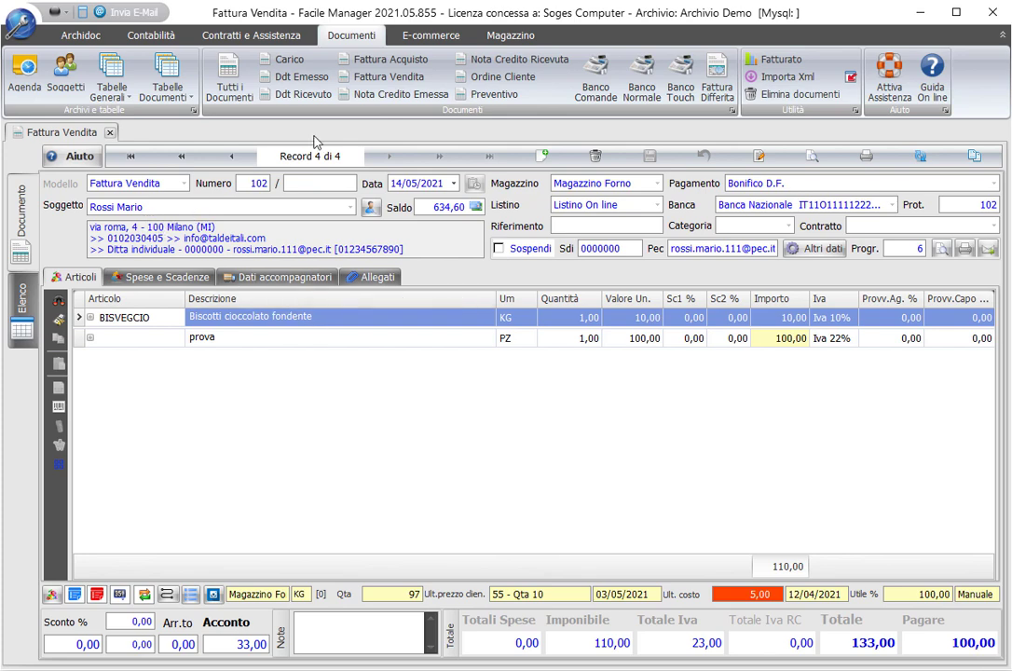
Step: Create a purchase invoice and assign it to the same subject as the sales invoice
{"action": "left_click", "coordinate": [404, 61]}
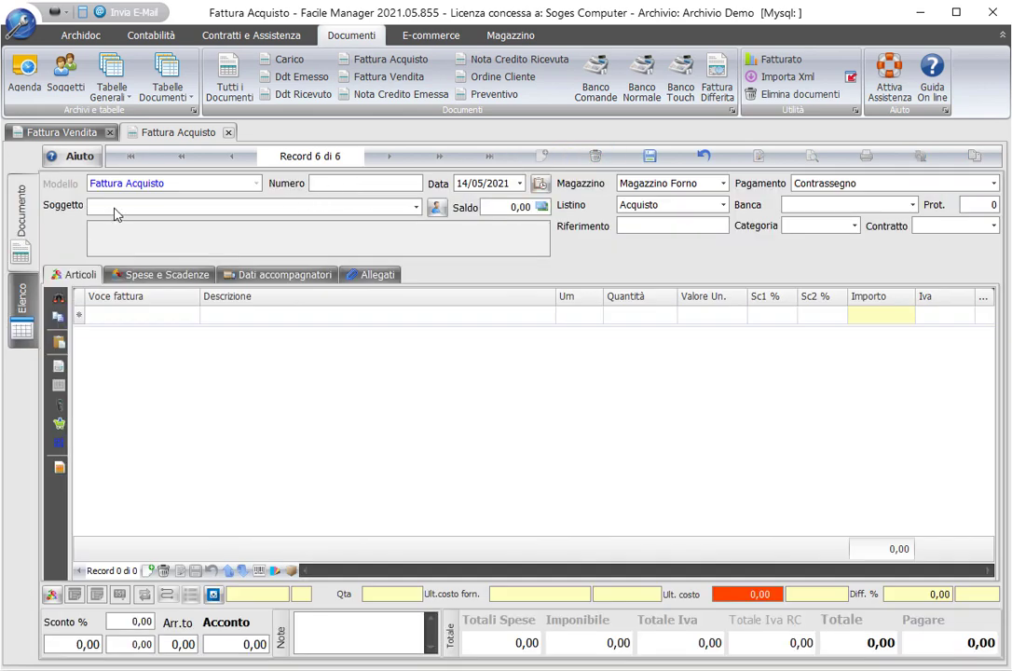
{"action": "left_click", "coordinate": [116, 213]}
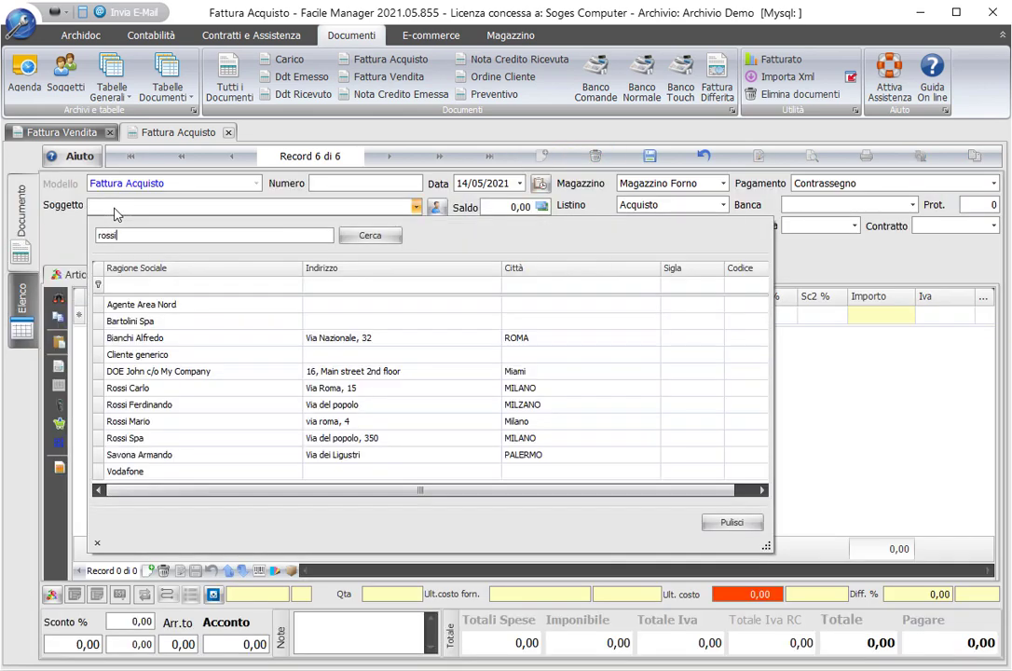
{"action": "left_click", "coordinate": [187, 341]}
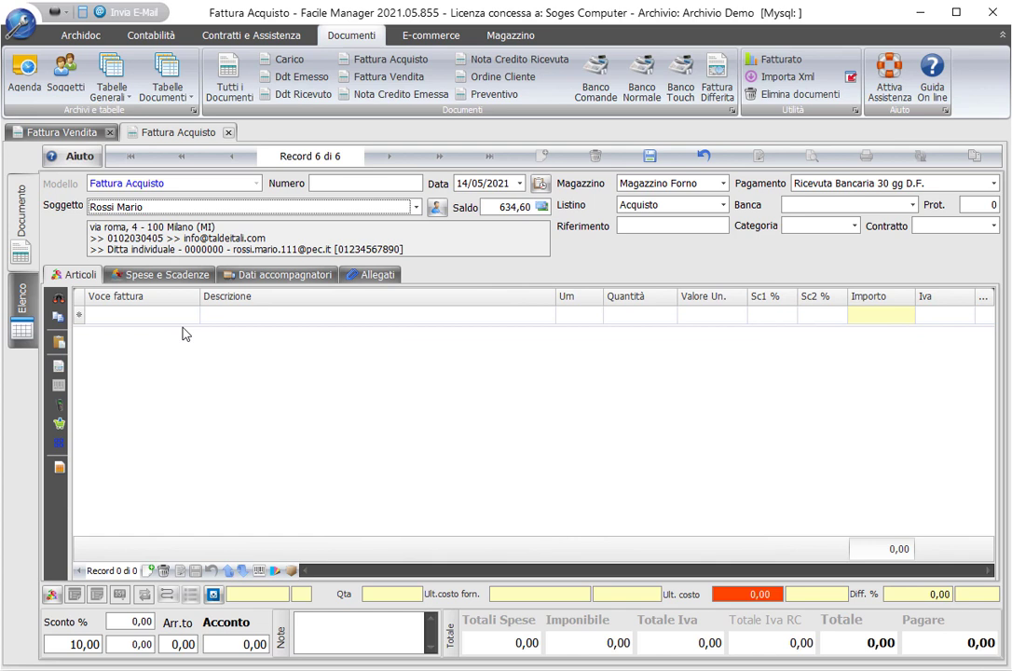
Step: Add a purchase line described as "laskjaskdjaslkdjsal" with quantity 1 and a unit value of 1.000,00
{"action": "left_click", "coordinate": [242, 315]}
{"action": "type", "text": "laskjaskdjaslkdjsal"}
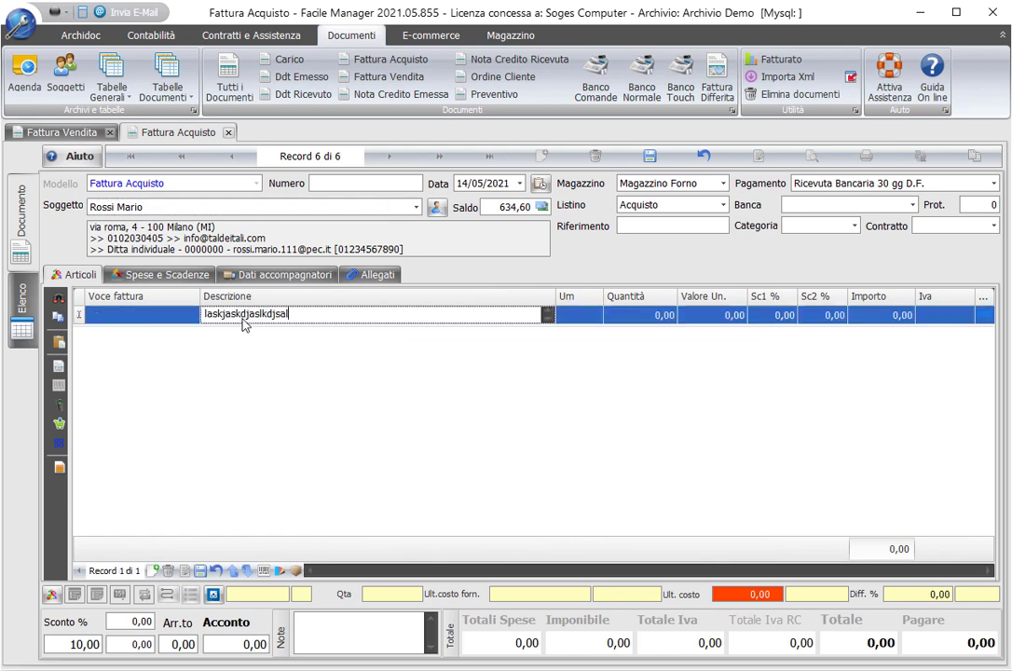
{"action": "key", "text": "Tab"}
{"action": "key", "text": "Tab"}
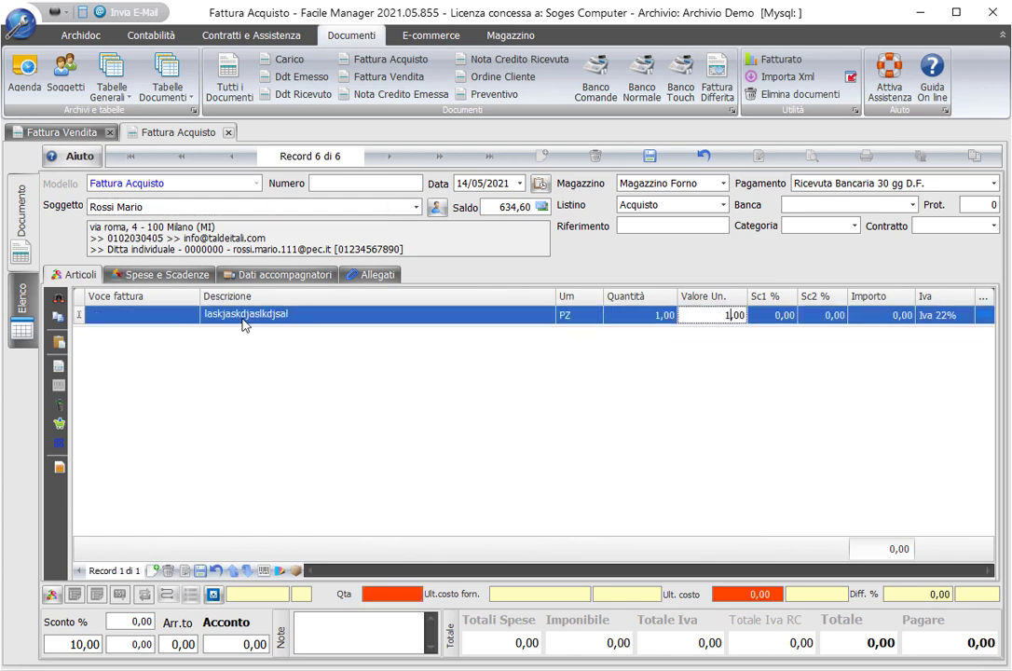
{"action": "key", "text": "Tab"}
{"action": "key", "text": "Tab"}
{"action": "key", "text": "Tab"}
{"action": "key", "text": "Tab"}
{"action": "key", "text": "Tab"}
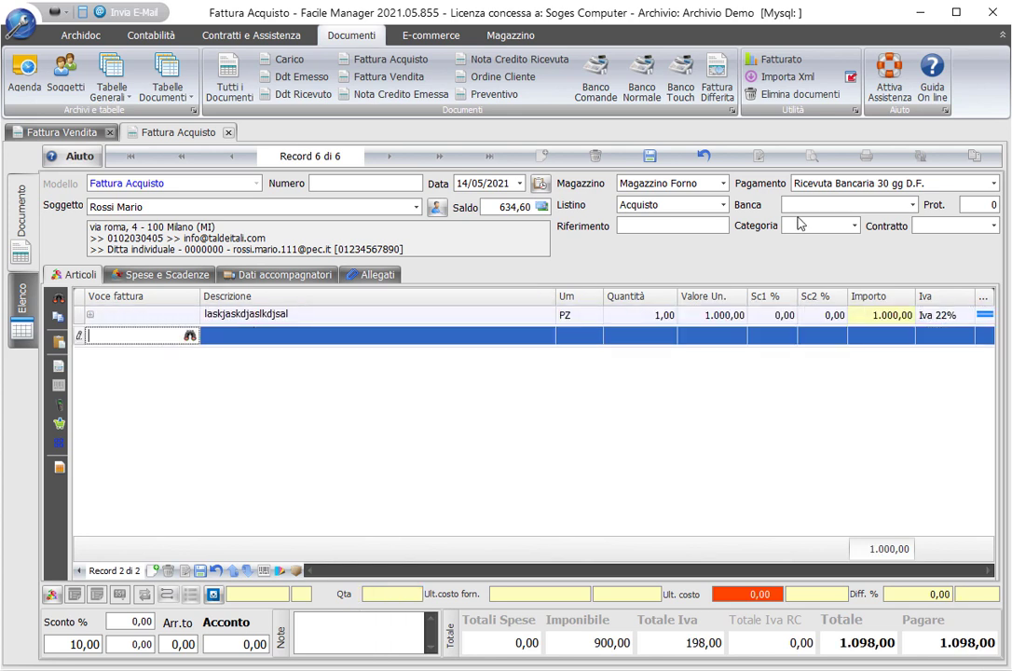
Step: Set the payment to Ricevuta Bancaria 30/60 gg D.F. and save the purchase invoice with number 1405
{"action": "left_click", "coordinate": [849, 186]}
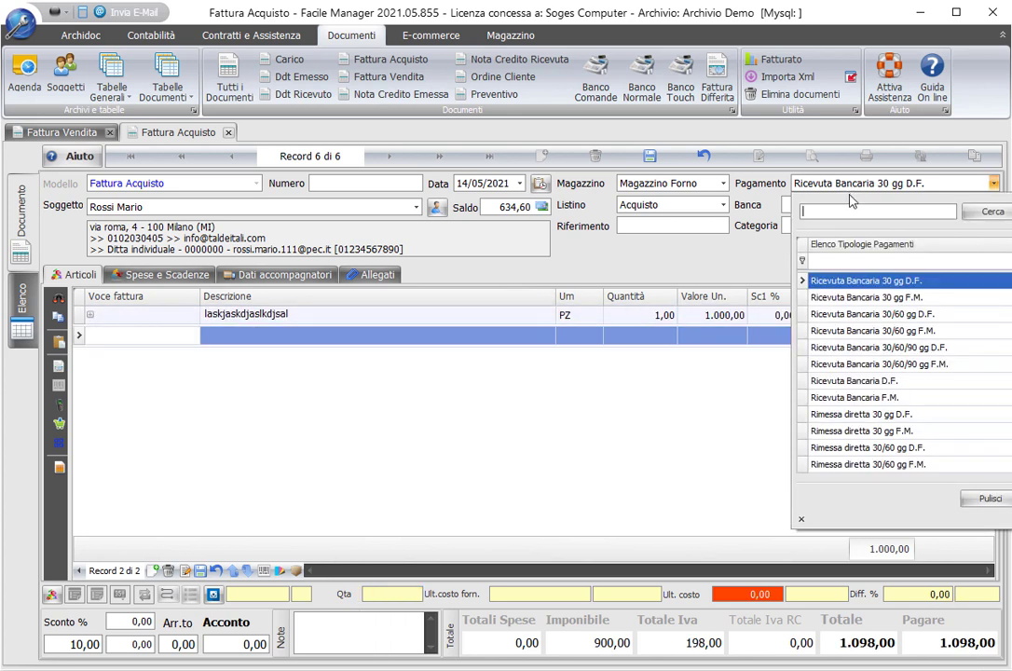
{"action": "left_click", "coordinate": [896, 317]}
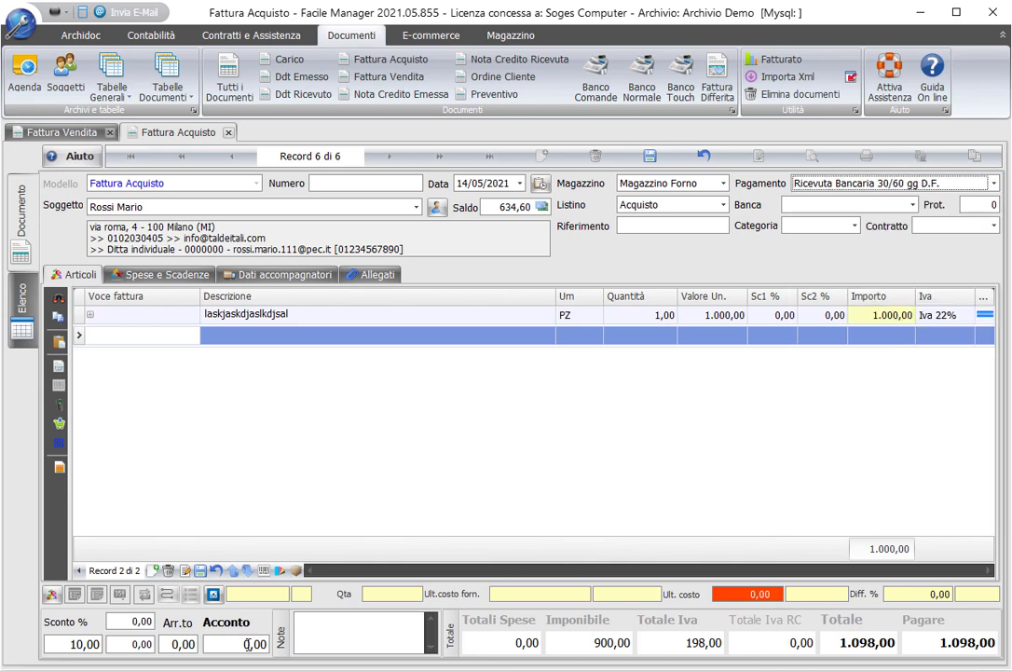
{"action": "left_click", "coordinate": [650, 155]}
{"action": "left_click", "coordinate": [660, 410]}
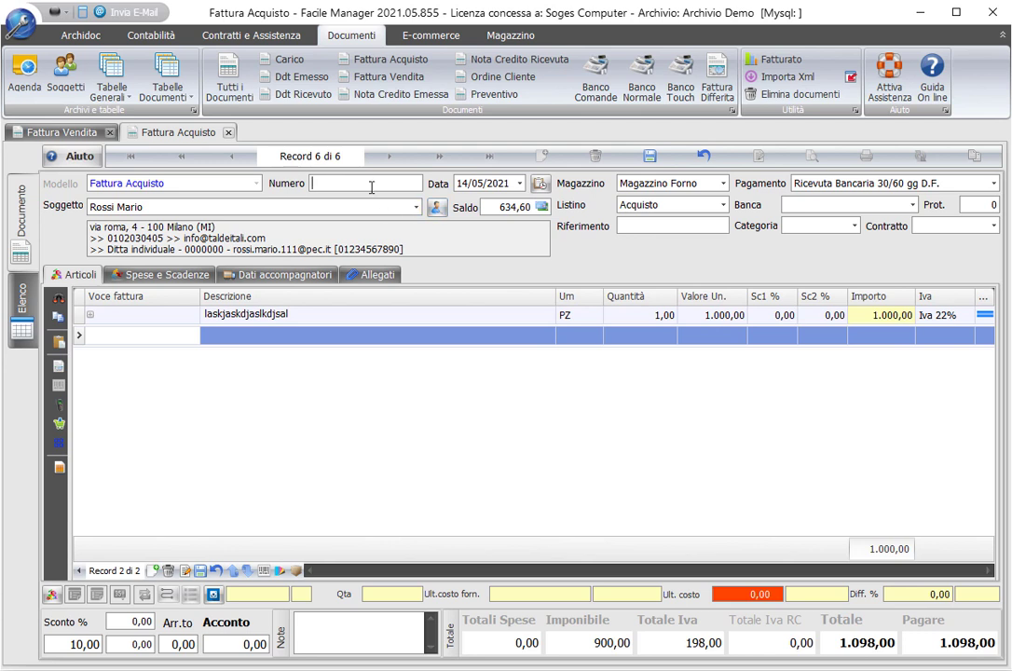
{"action": "left_click", "coordinate": [650, 156]}
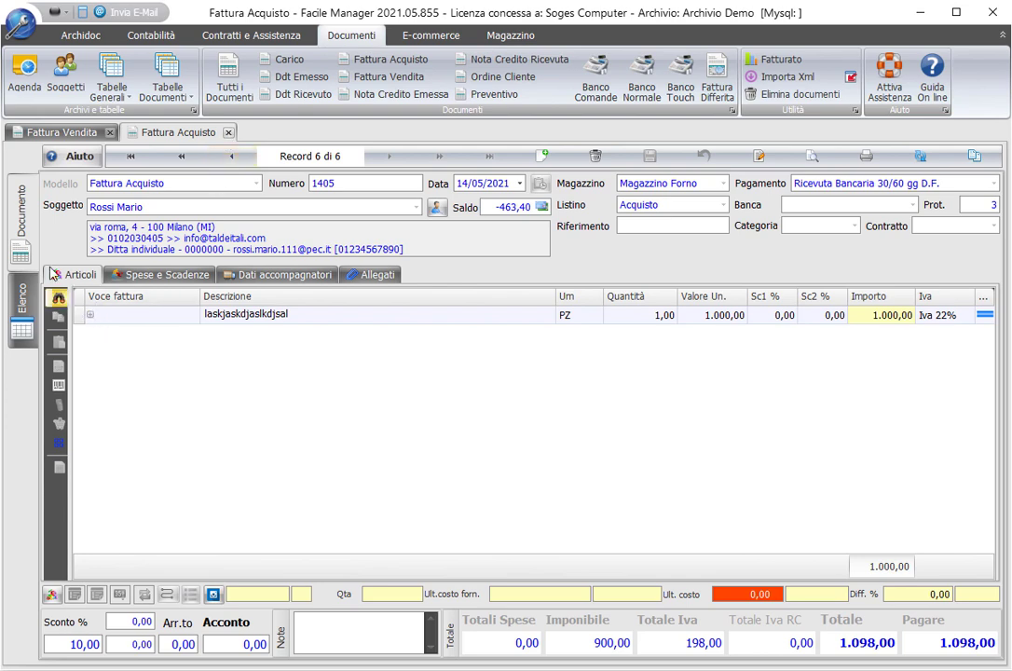
Step: Return to the sales invoices, show them as a list and select the invoice dated 29/09/2020
{"action": "left_click", "coordinate": [58, 132]}
{"action": "left_click", "coordinate": [23, 308]}
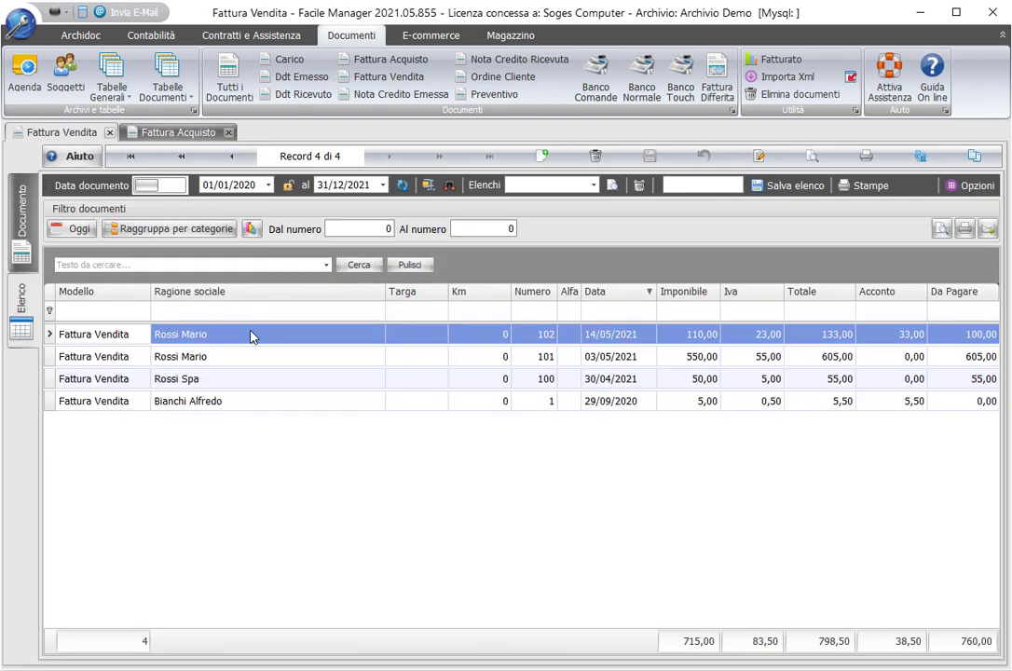
{"action": "left_click", "coordinate": [266, 403]}
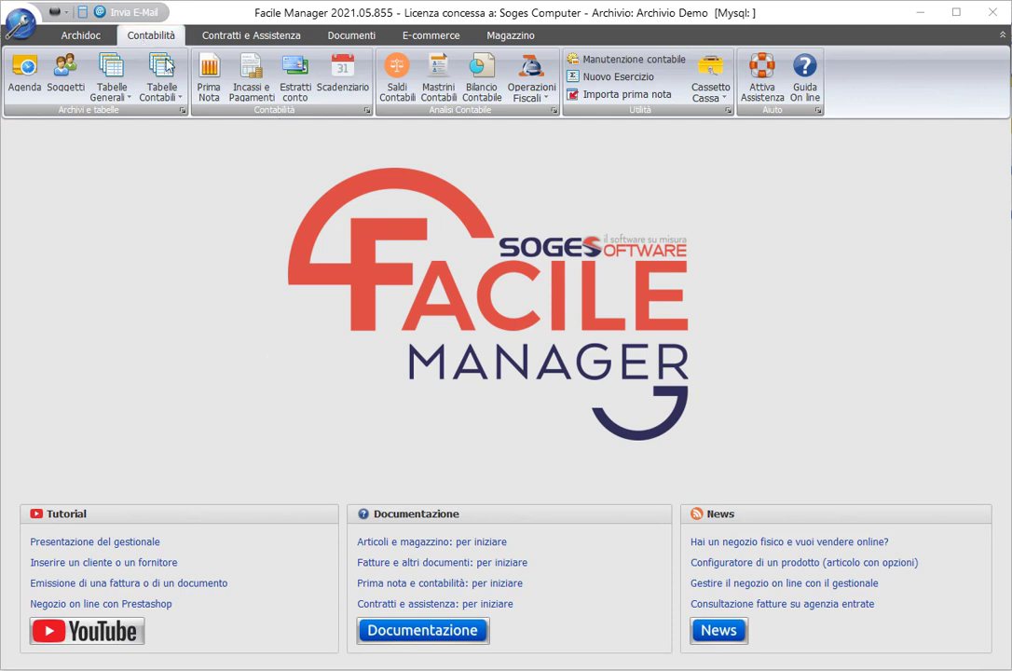
Step: Open Incassi e Pagamenti and filter the invoices first by Chiuse, then by Tutte
{"action": "left_click", "coordinate": [250, 88]}
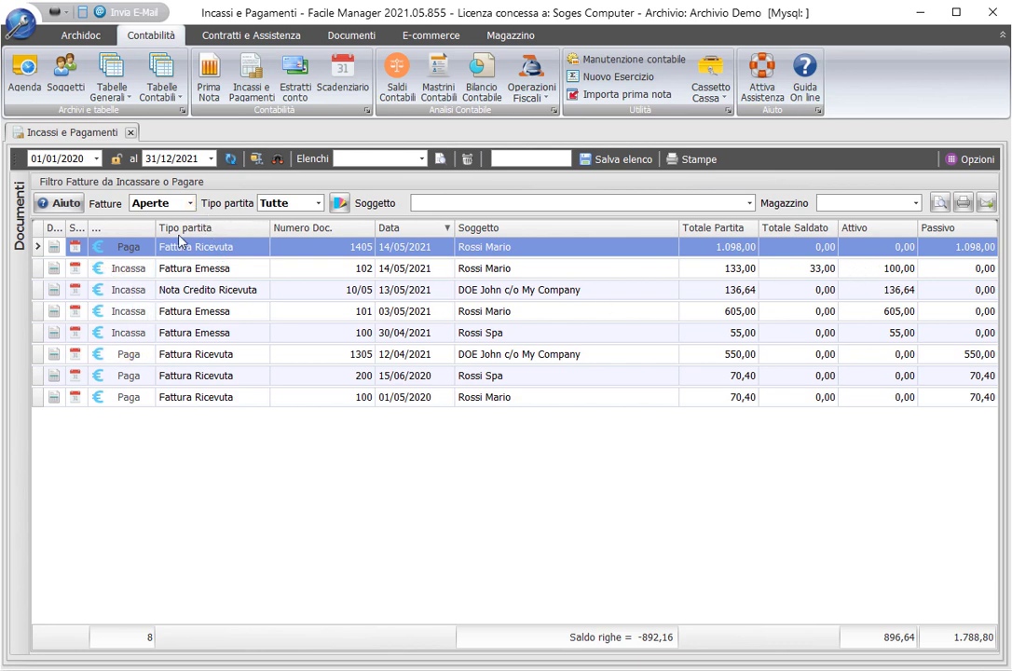
{"action": "left_click", "coordinate": [181, 205]}
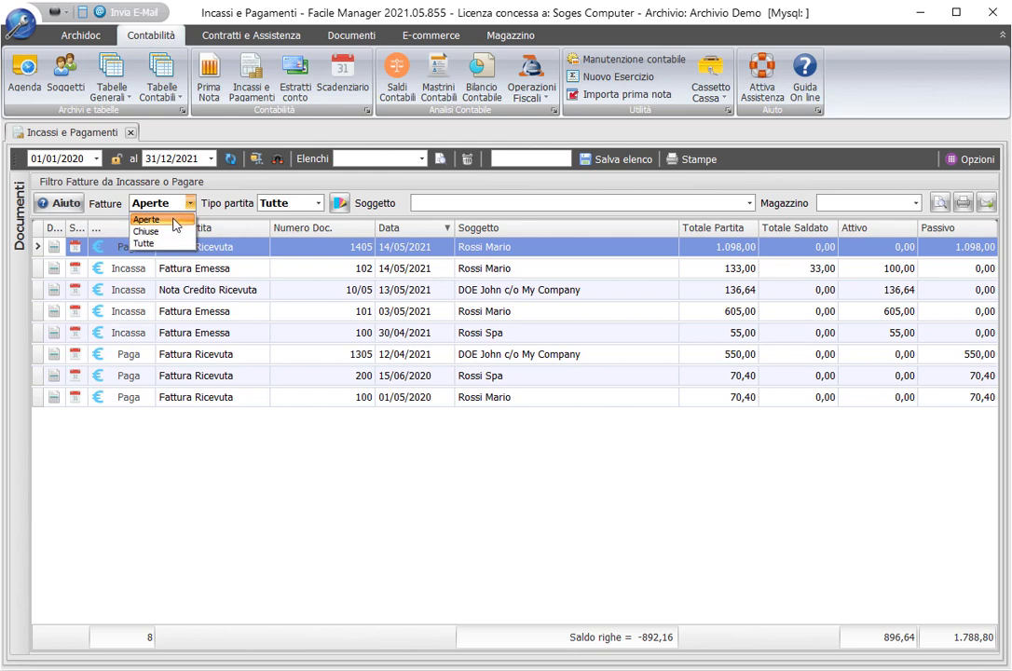
{"action": "left_click", "coordinate": [147, 231]}
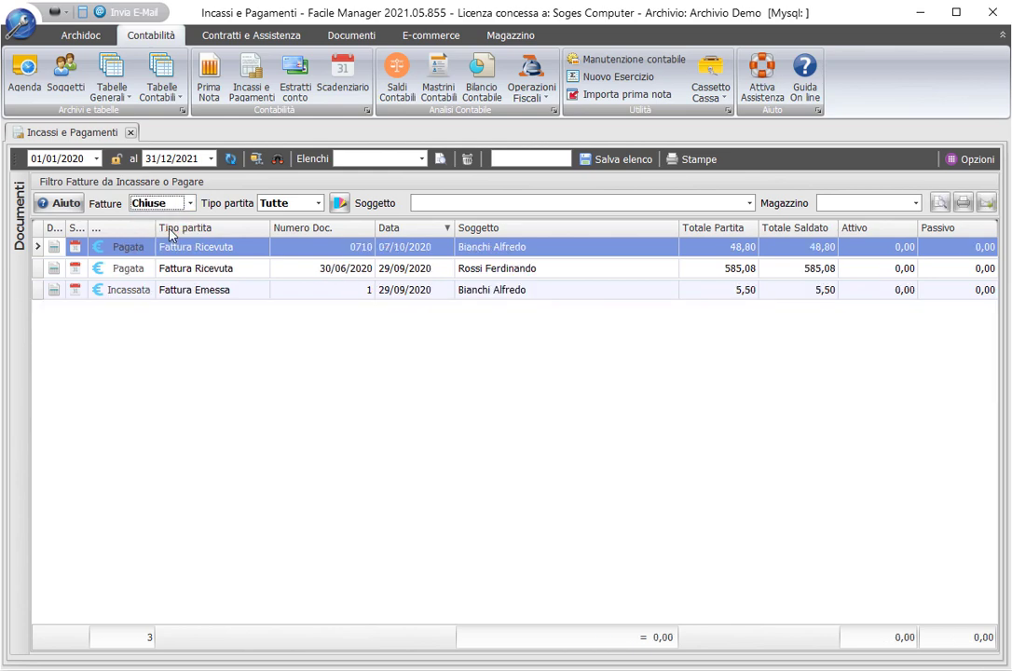
{"action": "left_click", "coordinate": [168, 203]}
{"action": "left_click", "coordinate": [171, 240]}
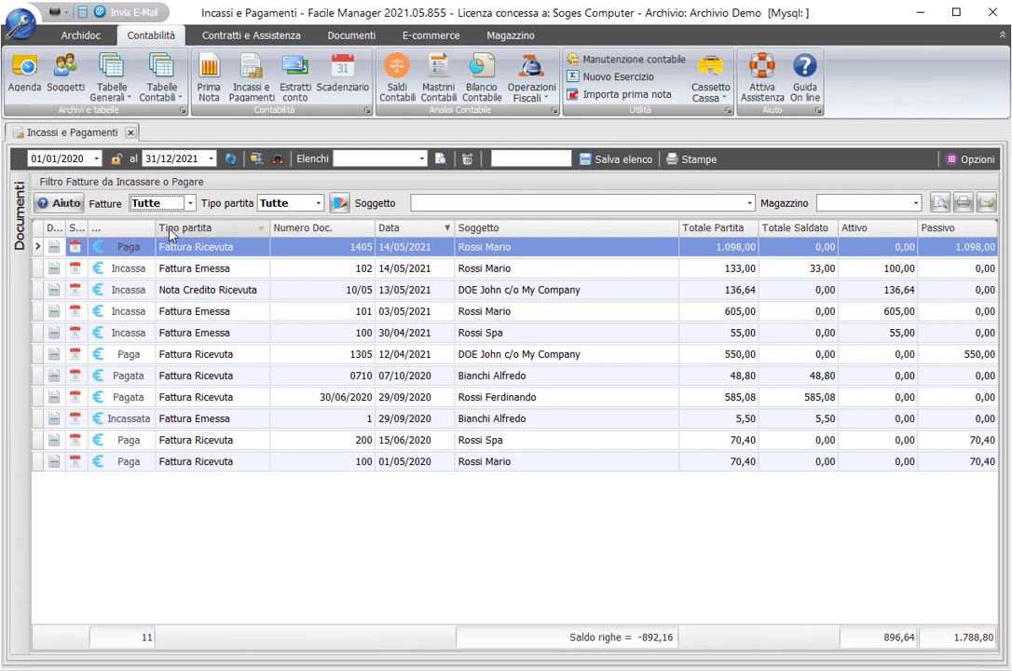
Step: Filter the entries by type, first Attive and then Passive
{"action": "left_click", "coordinate": [271, 205]}
{"action": "left_click", "coordinate": [280, 236]}
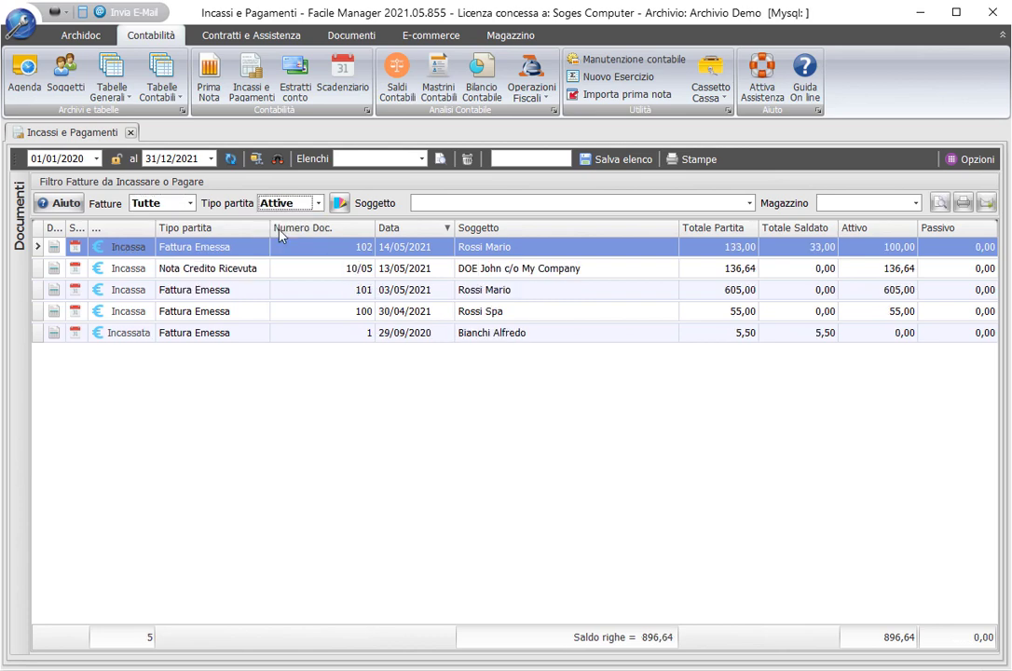
{"action": "left_click", "coordinate": [285, 204]}
{"action": "left_click", "coordinate": [285, 244]}
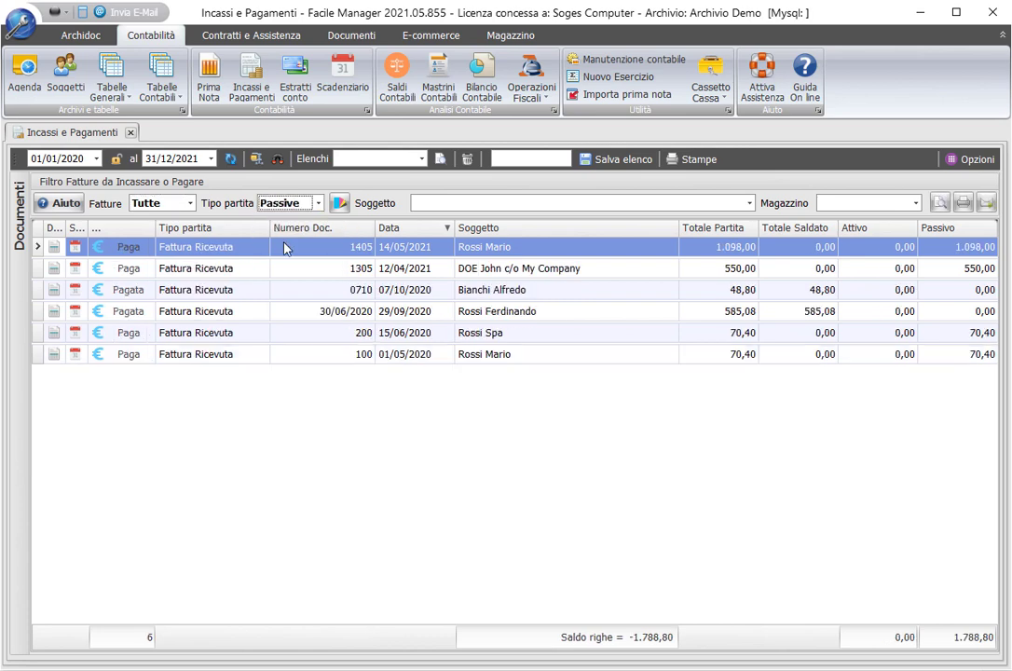
Step: Restrict the list to Aperte invoices and set the entry type to Tutte
{"action": "left_click", "coordinate": [160, 203]}
{"action": "left_click", "coordinate": [156, 225]}
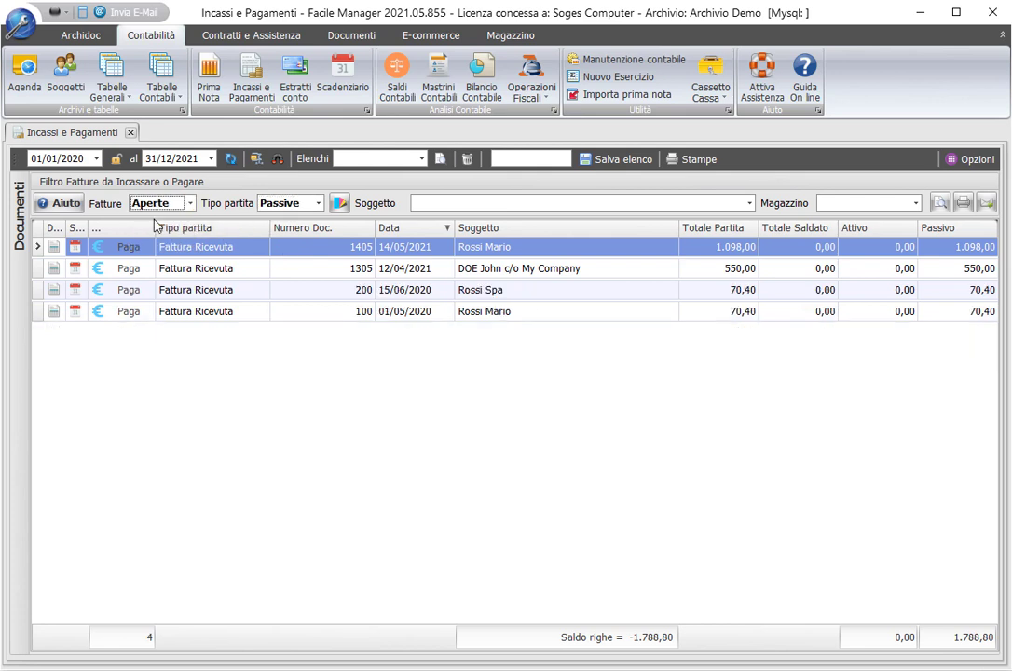
{"action": "left_click", "coordinate": [289, 204]}
{"action": "left_click", "coordinate": [275, 215]}
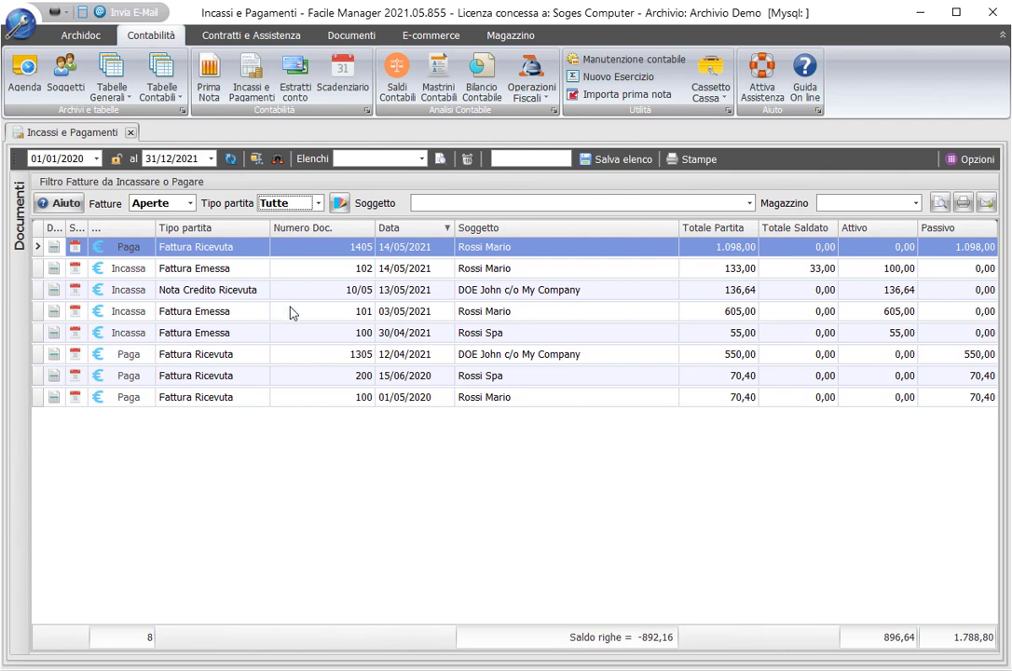
Step: Start collecting issued invoice 100 of Rossi Spa and set its accounting operation to Incasso su Banca
{"action": "left_click", "coordinate": [131, 337]}
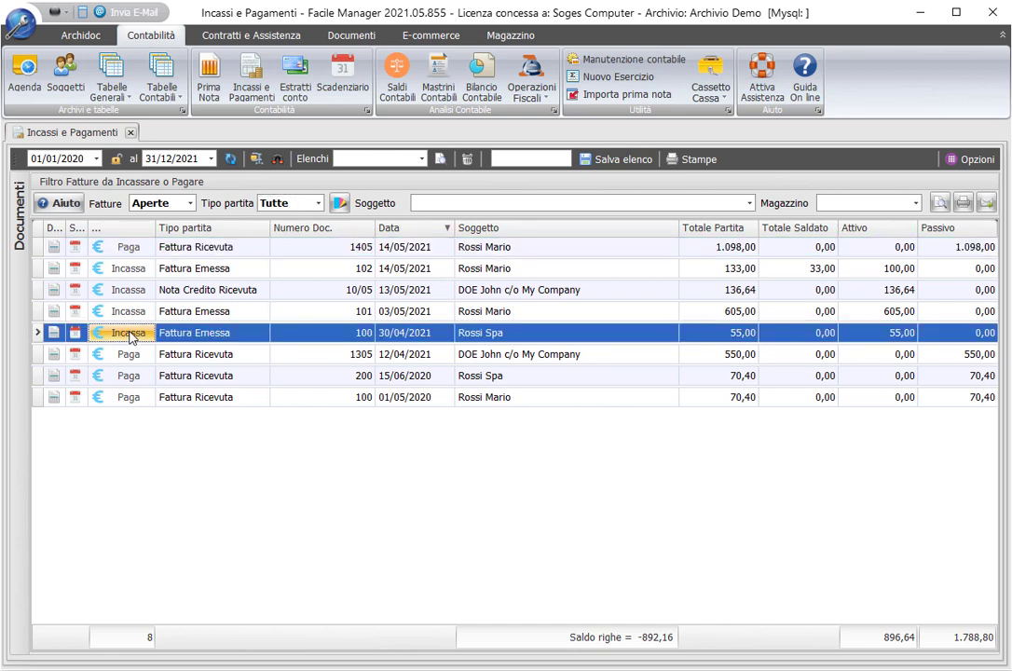
{"action": "left_click", "coordinate": [129, 338]}
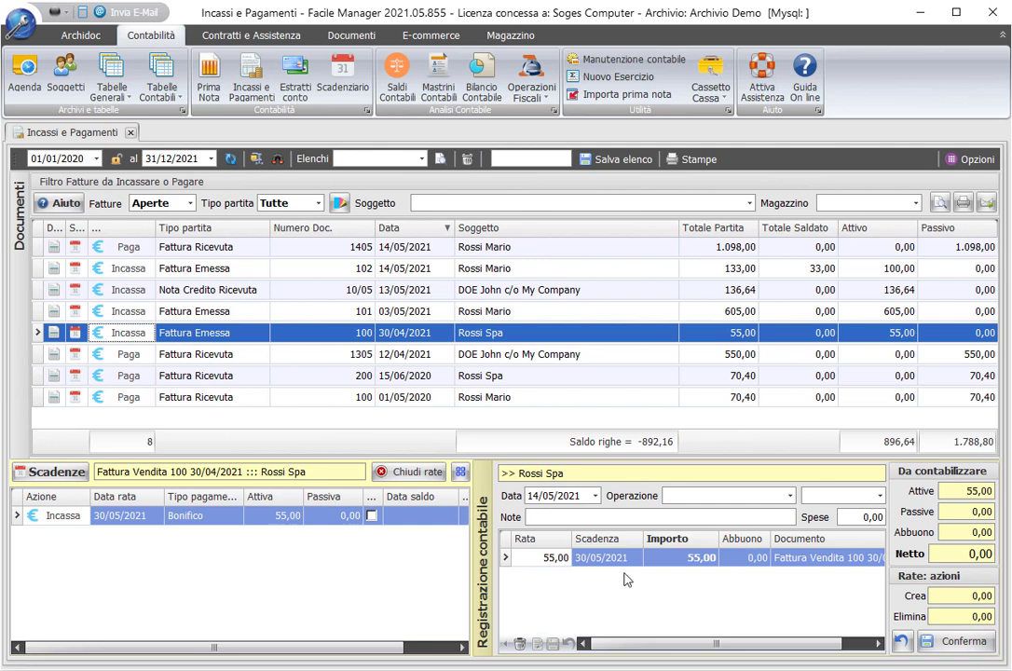
{"action": "left_click", "coordinate": [533, 496]}
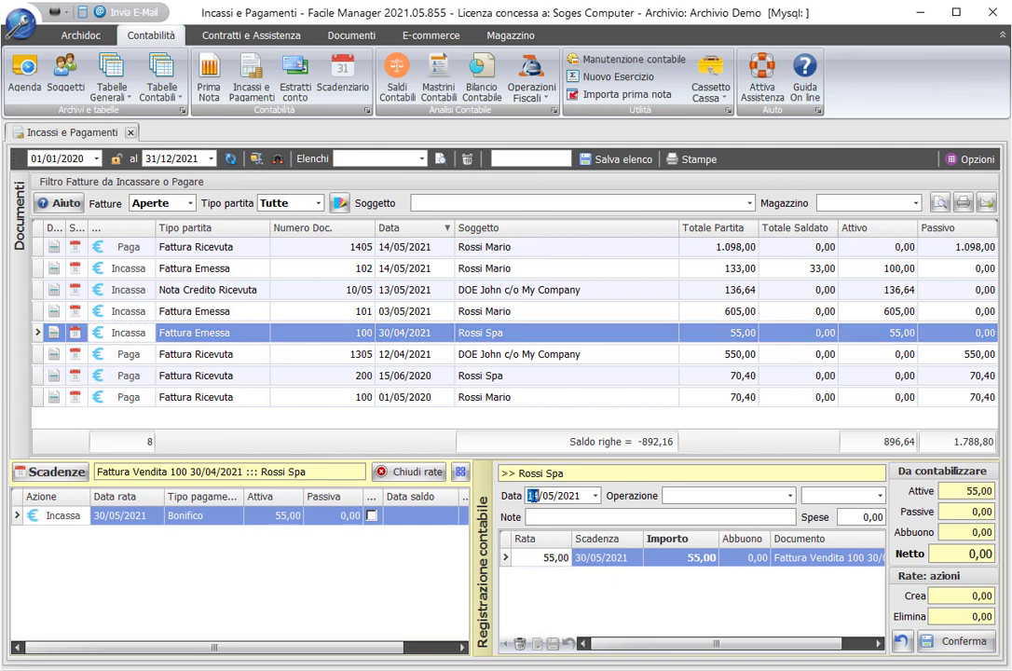
{"action": "left_click", "coordinate": [706, 496]}
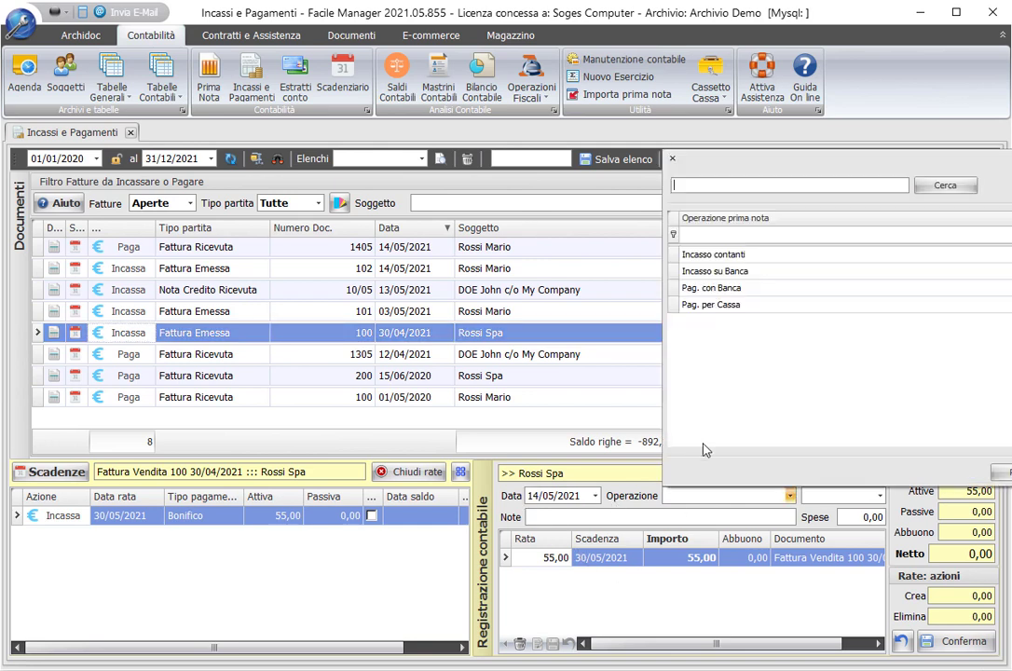
{"action": "left_click", "coordinate": [723, 271]}
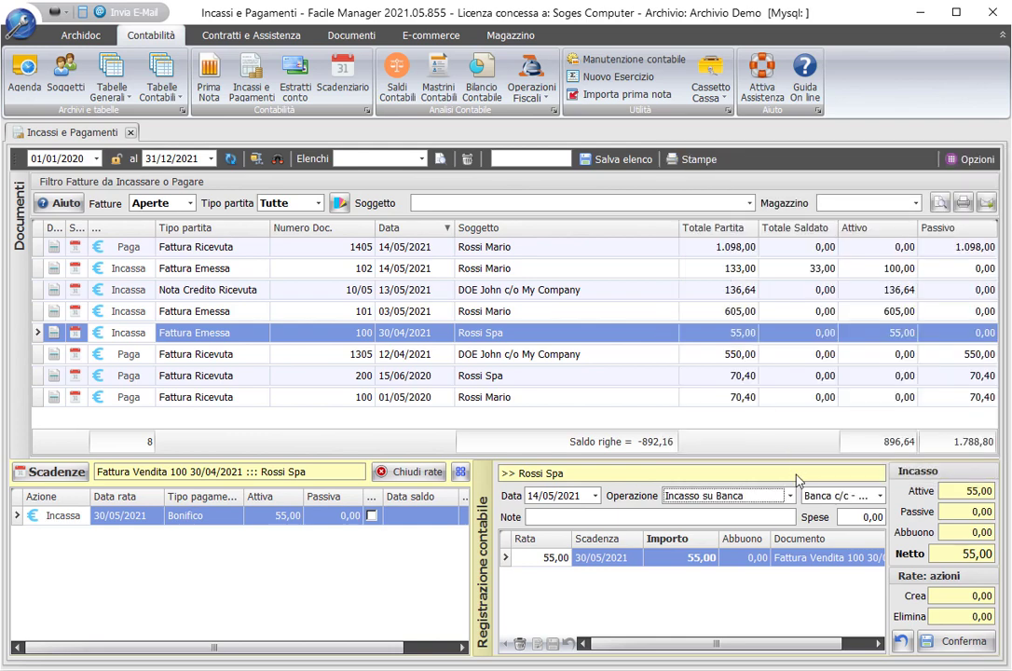
Step: Leave the Spese of invoice 100's collection at zero and confirm the accounting registration
{"action": "key", "text": "Tab"}
{"action": "key", "text": "Tab"}
{"action": "key", "text": "Tab"}
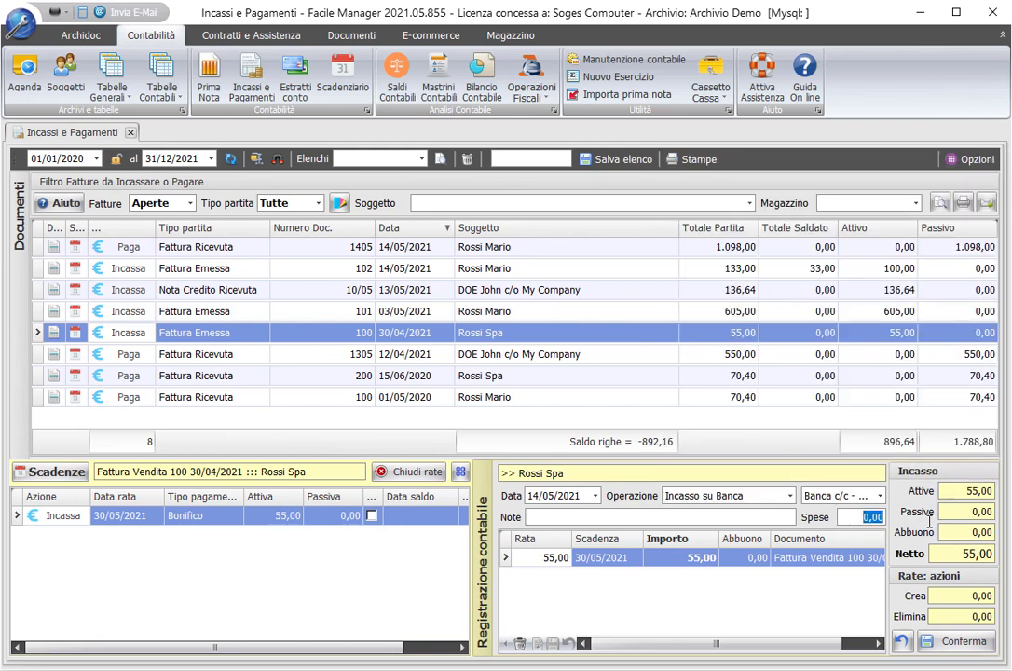
{"action": "type", "text": "1"}
{"action": "key", "text": "ctrl+a"}
{"action": "key", "text": "Delete"}
{"action": "left_click", "coordinate": [559, 518]}
{"action": "left_click", "coordinate": [965, 642]}
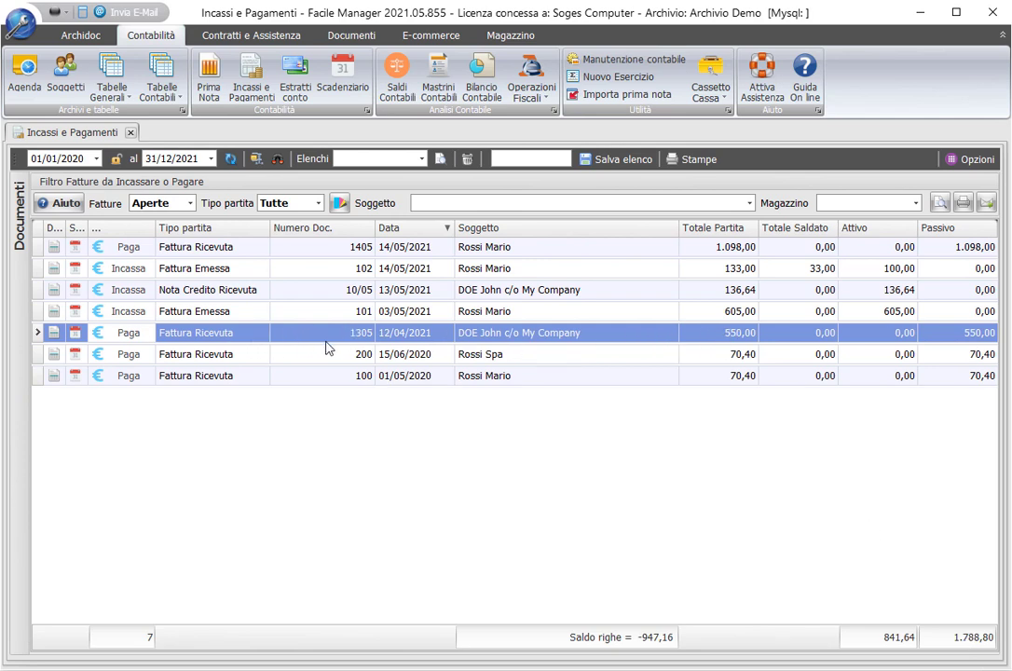
Step: Show the Chiuse invoices, reopen the collected instalment of Rossi Spa invoice 100 for modification, and confirm its registration
{"action": "left_click", "coordinate": [177, 205]}
{"action": "left_click", "coordinate": [168, 228]}
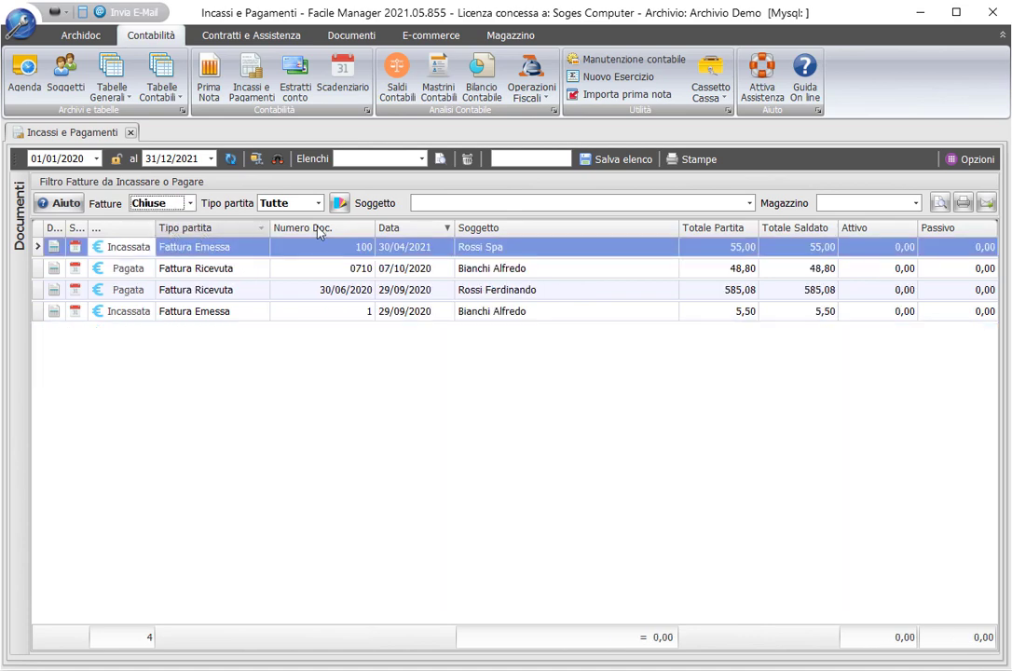
{"action": "left_click", "coordinate": [129, 250]}
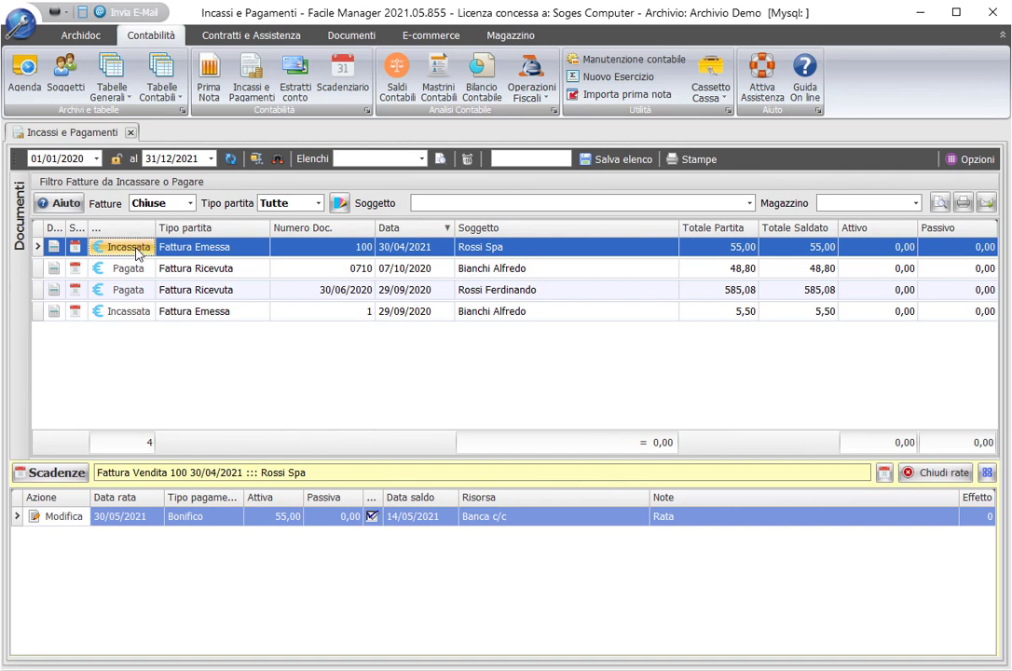
{"action": "left_click", "coordinate": [58, 519]}
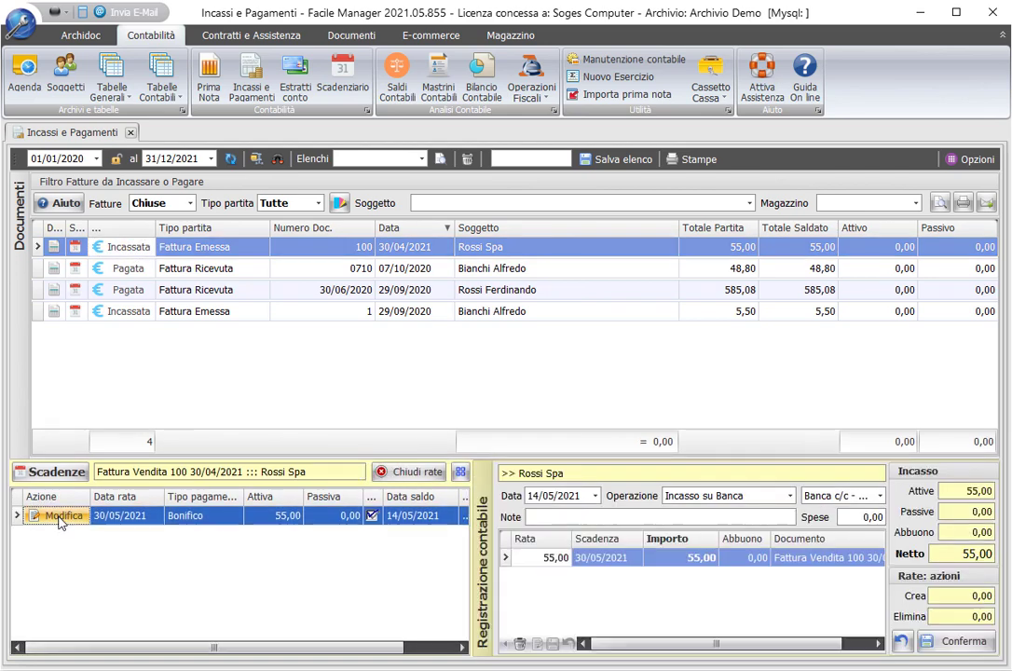
{"action": "left_click", "coordinate": [539, 500]}
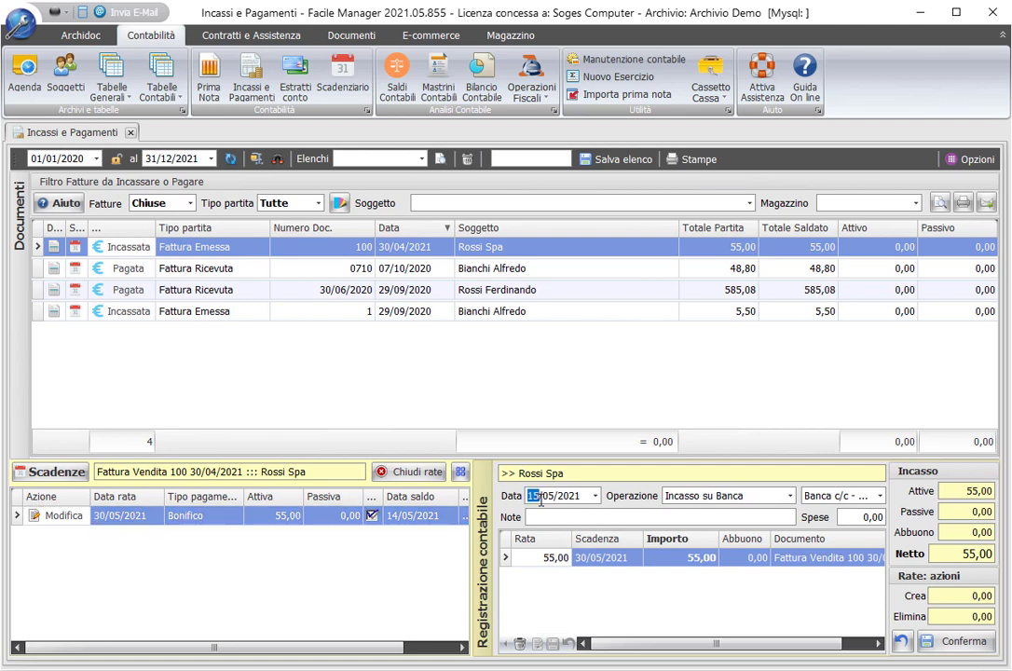
{"action": "left_click", "coordinate": [556, 517]}
{"action": "left_click", "coordinate": [961, 641]}
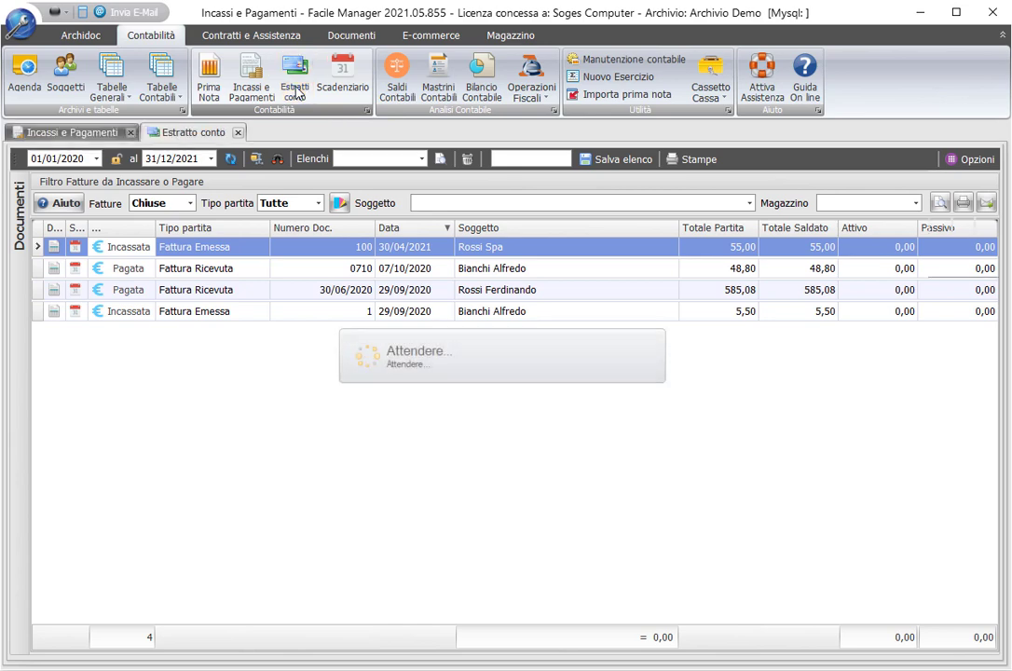
Step: Open the account statement for Rossi Spa and examine the issued invoice row and its bank collection row
{"action": "left_click", "coordinate": [308, 205]}
{"action": "type", "text": "rossi"}
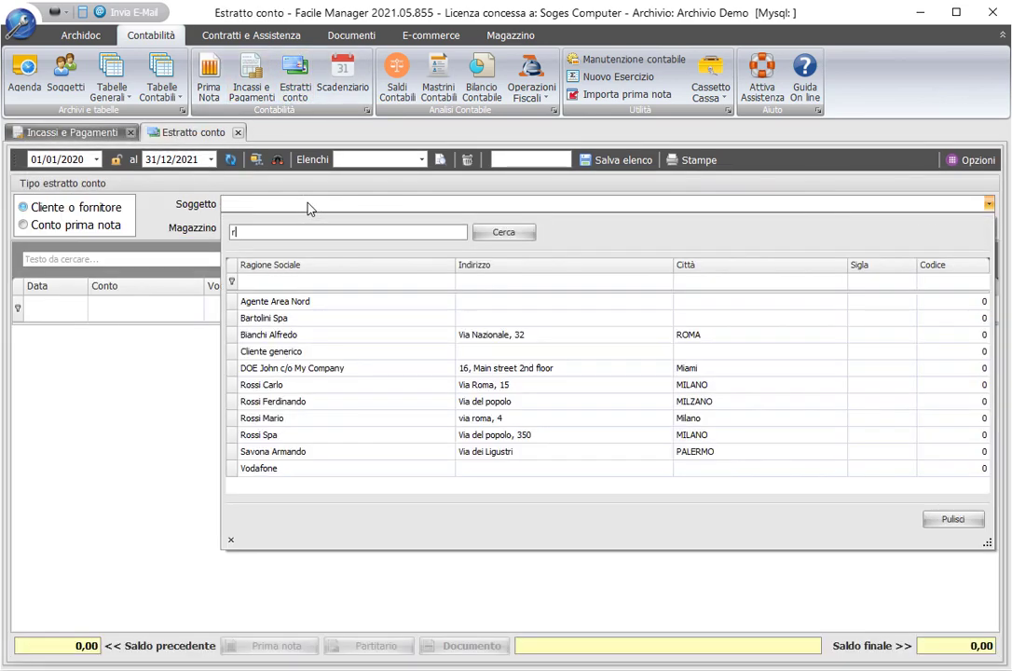
{"action": "key", "text": "Return"}
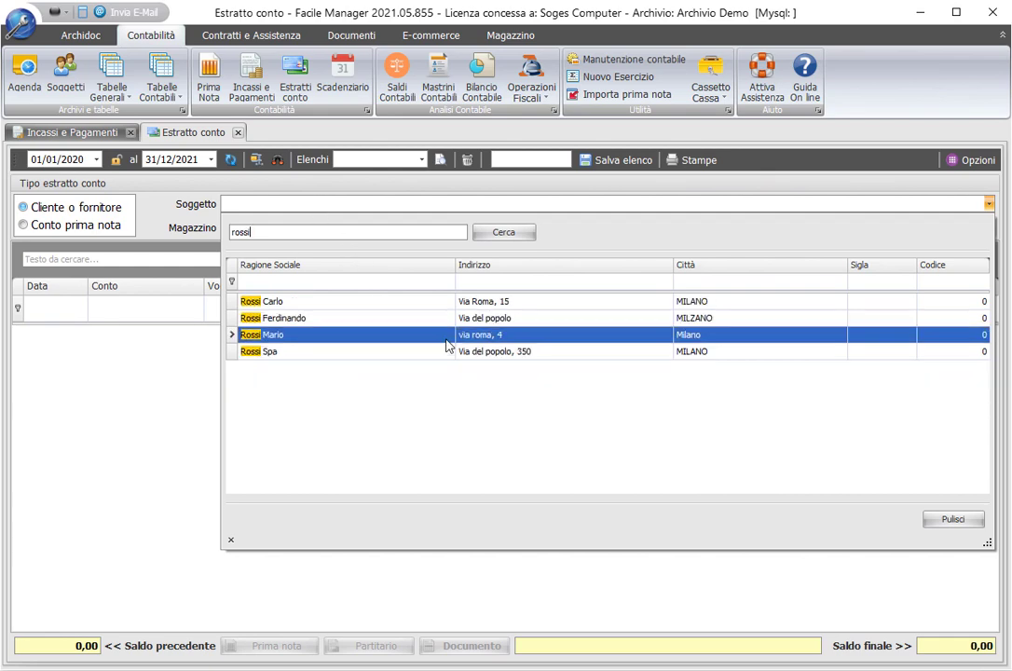
{"action": "left_click", "coordinate": [484, 352]}
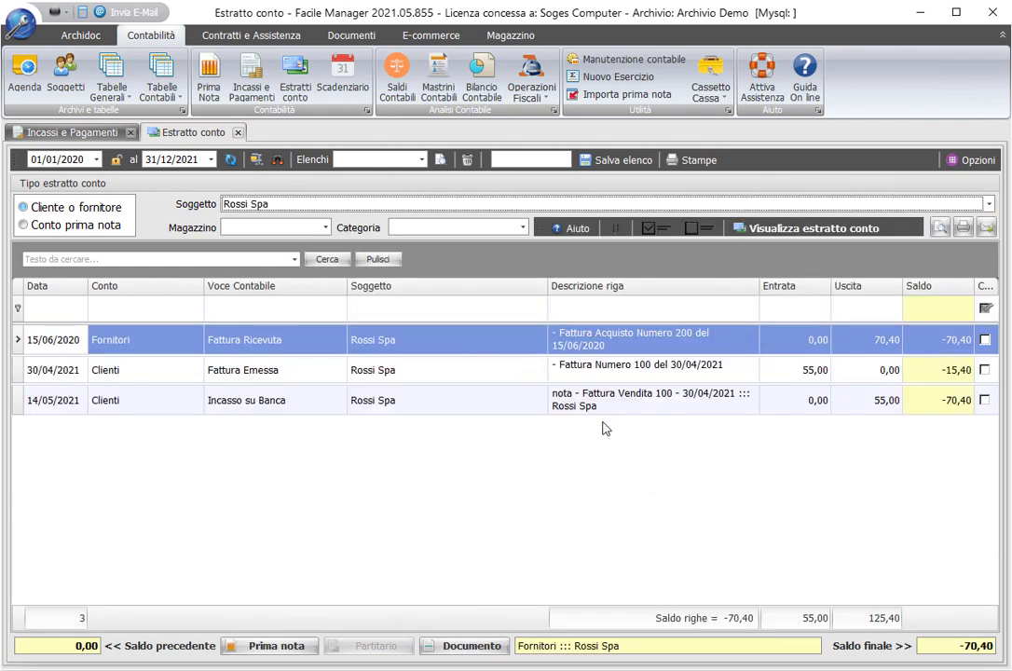
{"action": "left_click", "coordinate": [187, 376]}
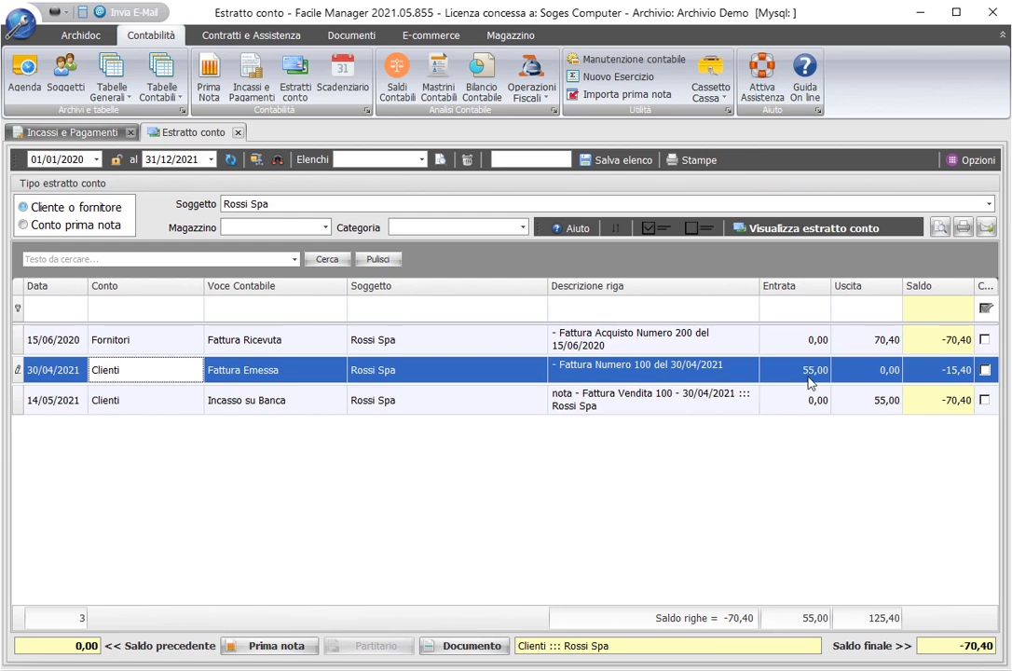
{"action": "left_click", "coordinate": [854, 404]}
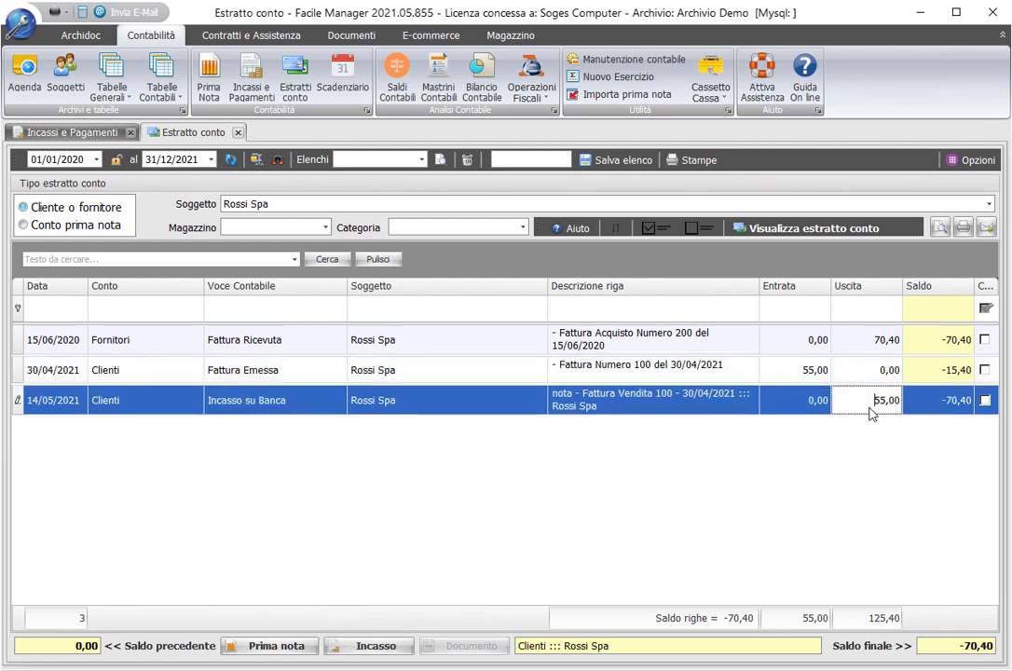
Step: Return to Incassi e Pagamenti, show the Aperte invoices and start collecting the unpaid 100,00 instalment of issued invoice 102
{"action": "left_click", "coordinate": [56, 132]}
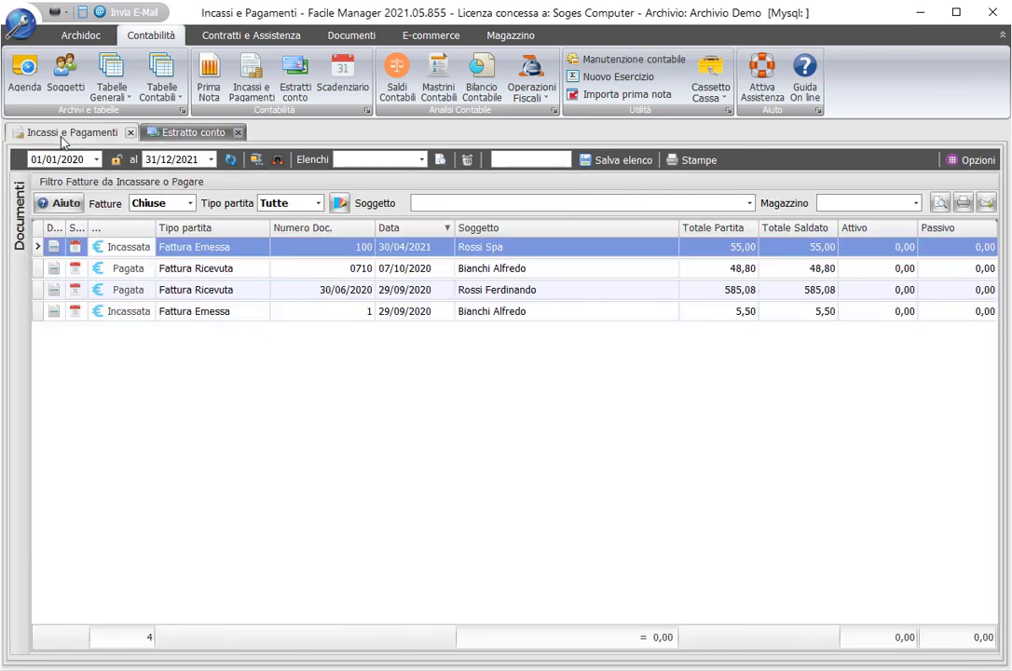
{"action": "left_click", "coordinate": [153, 203]}
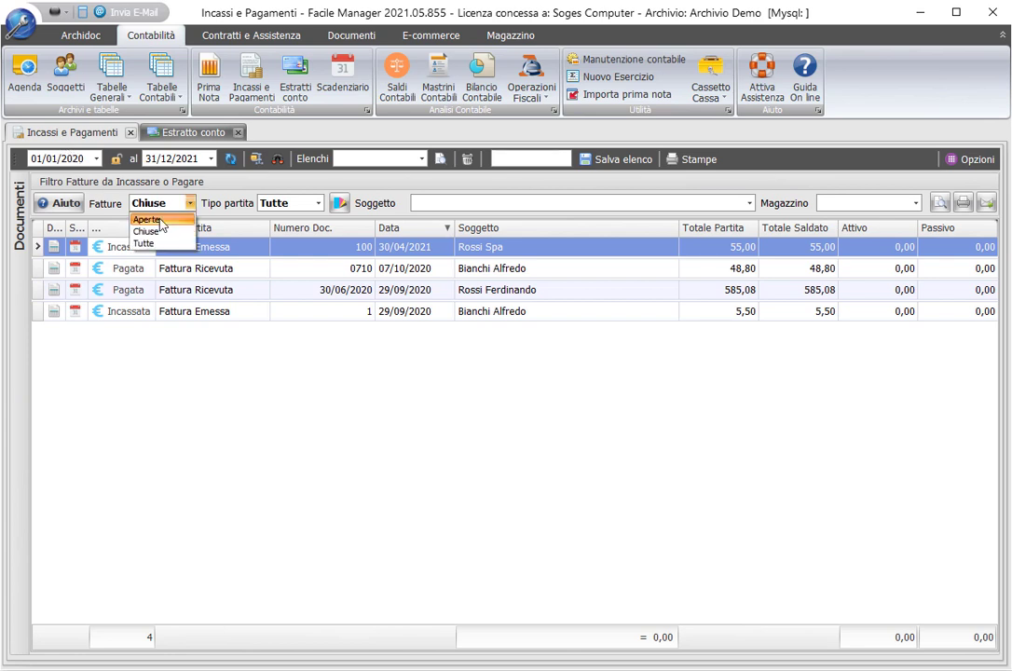
{"action": "left_click", "coordinate": [147, 219]}
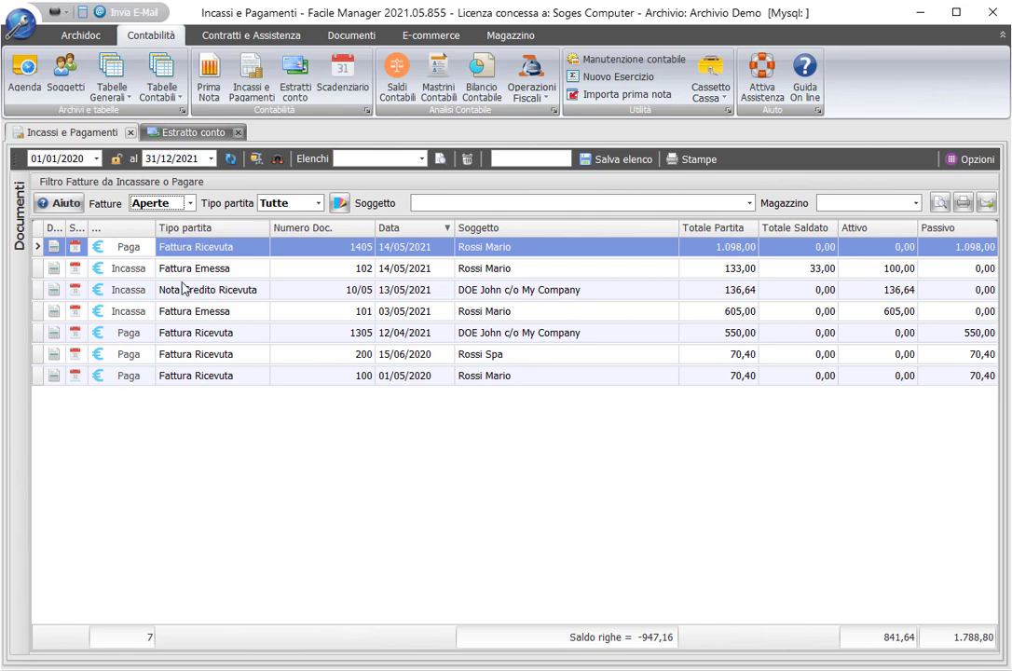
{"action": "left_click", "coordinate": [129, 271]}
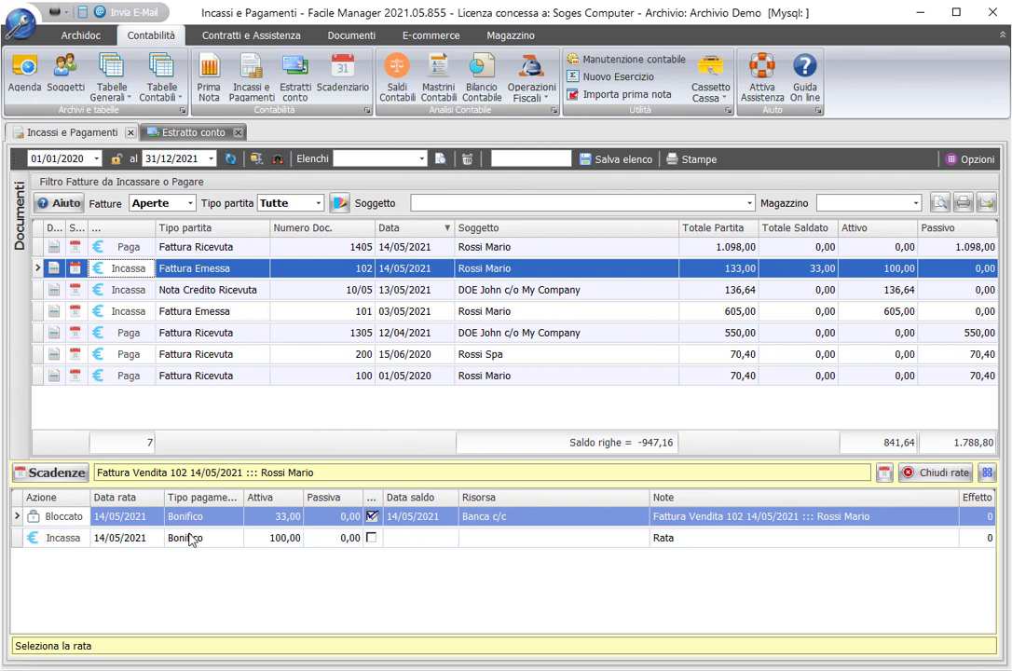
{"action": "left_click", "coordinate": [63, 542]}
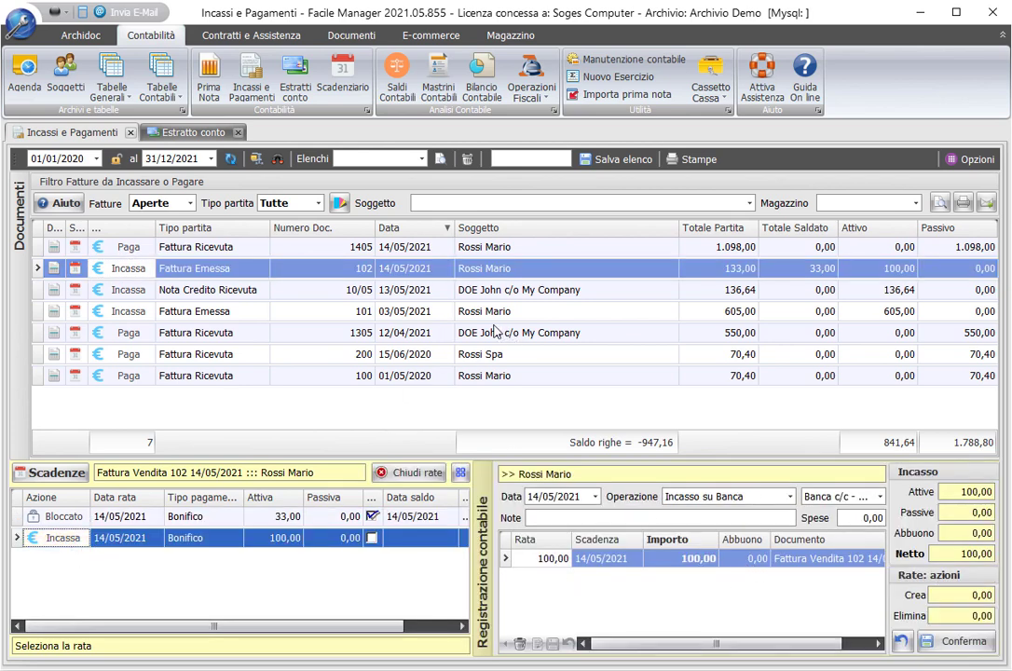
Step: Add the 30/06/2021 instalment of issued invoice 101 to the same bank collection and confirm the registration
{"action": "left_click", "coordinate": [135, 311]}
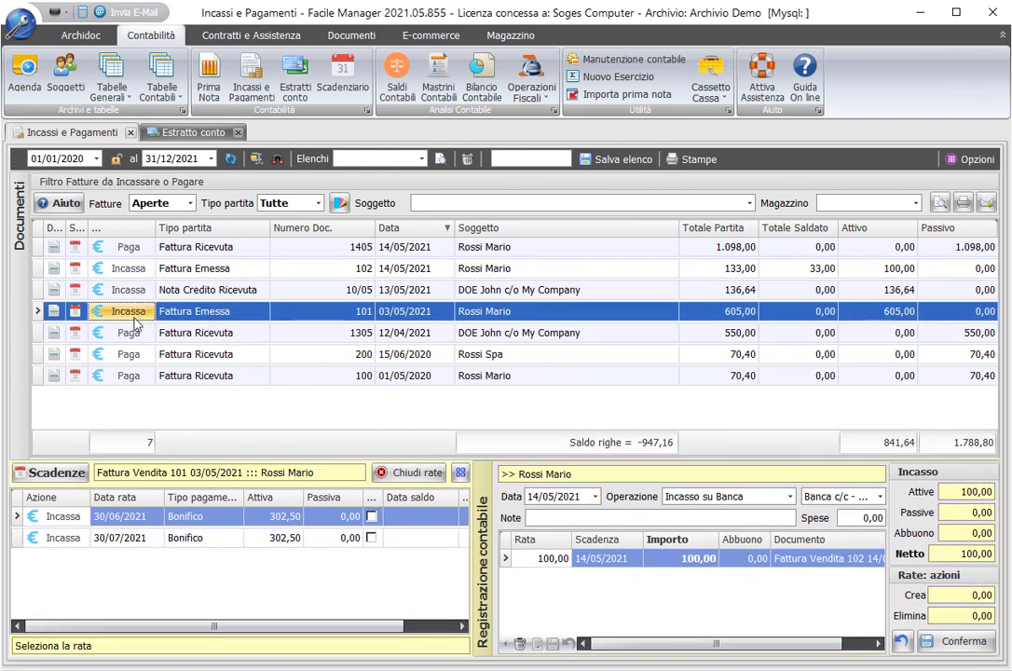
{"action": "left_click", "coordinate": [73, 519]}
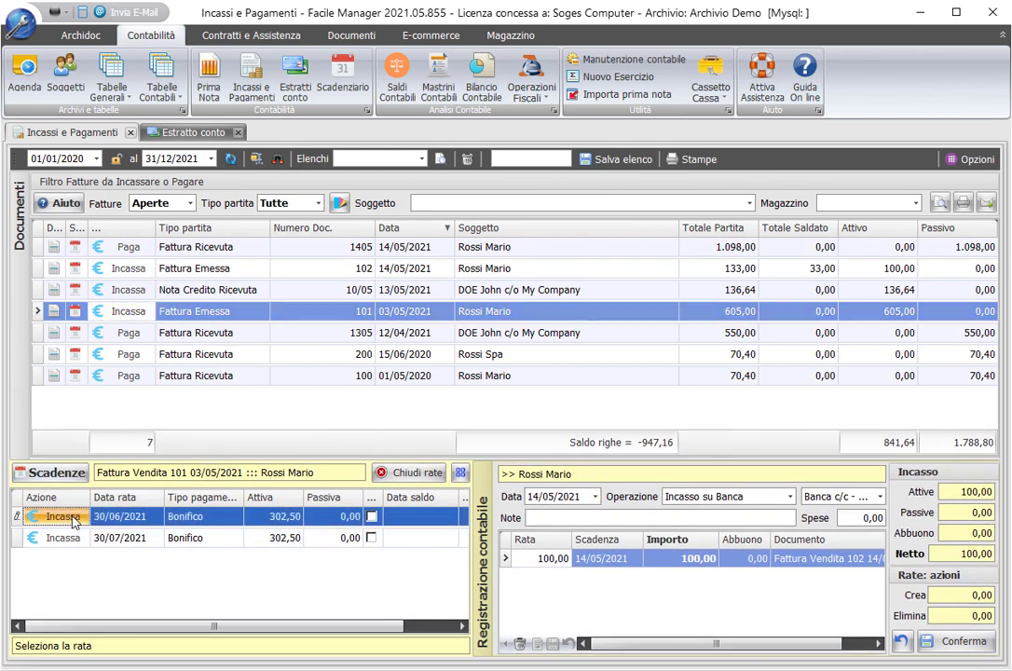
{"action": "left_click", "coordinate": [73, 518]}
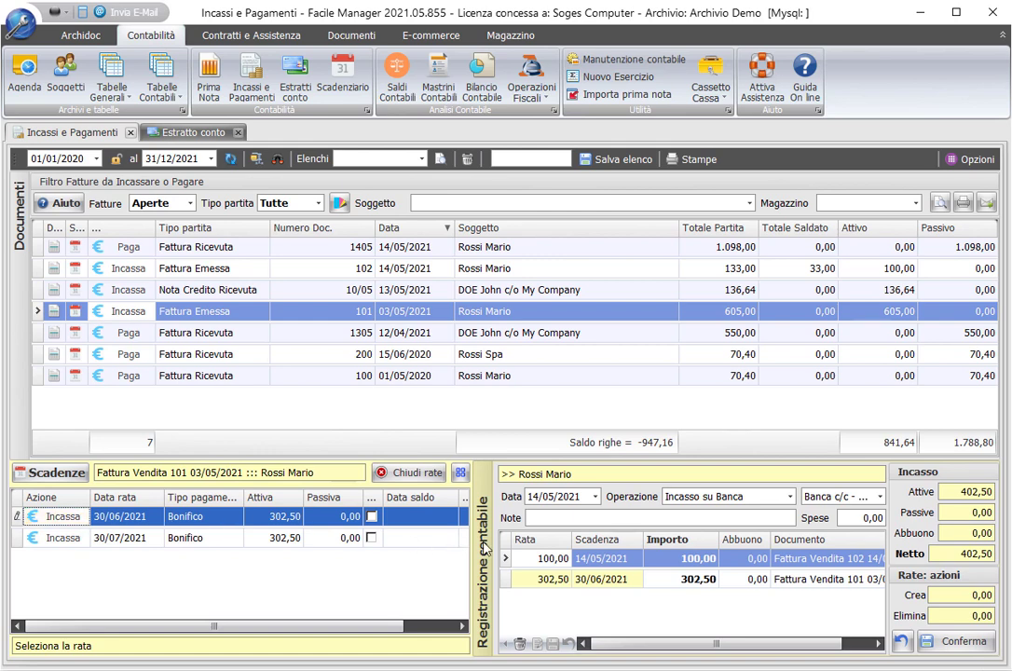
{"action": "left_click", "coordinate": [963, 643]}
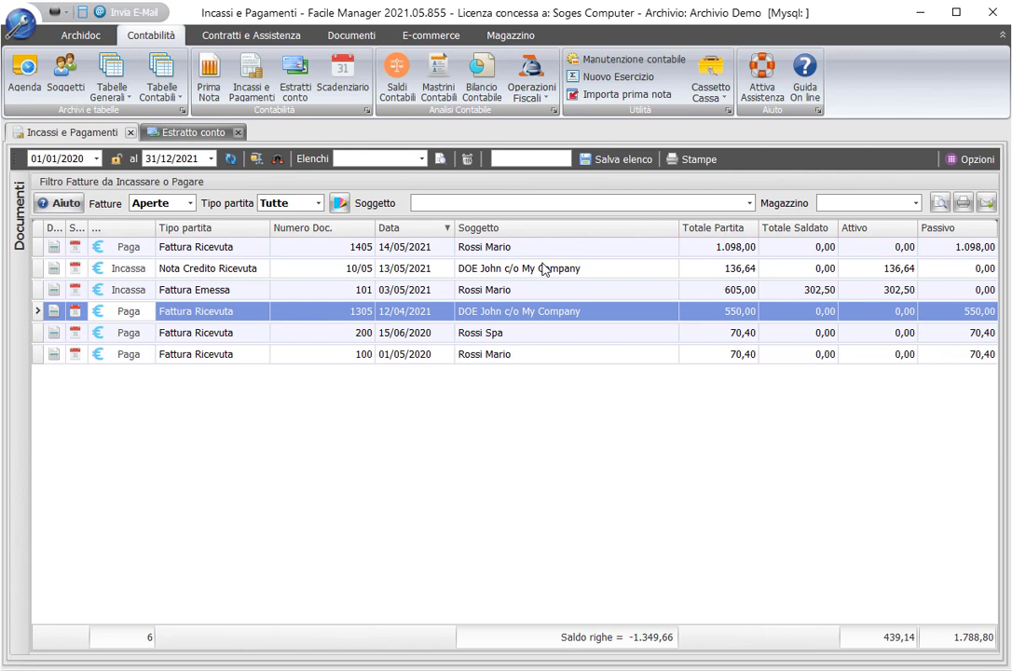
Step: Check the Chiuse invoices for the new collections, and switch the invoice filter back to Aperte
{"action": "left_click", "coordinate": [167, 202]}
{"action": "left_click", "coordinate": [179, 221]}
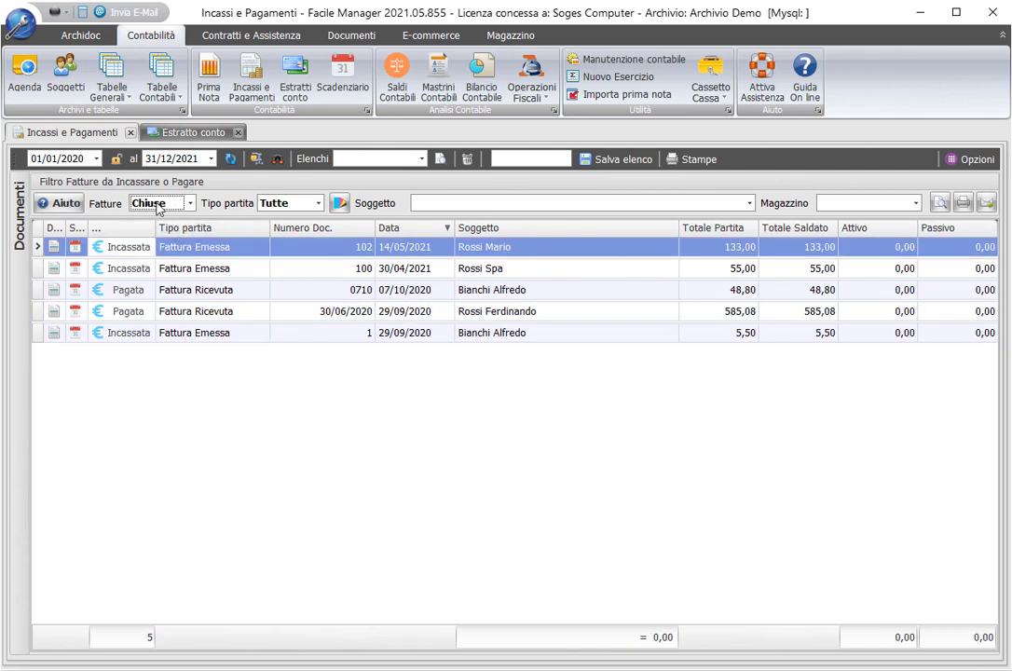
{"action": "left_click", "coordinate": [158, 205]}
{"action": "left_click", "coordinate": [162, 219]}
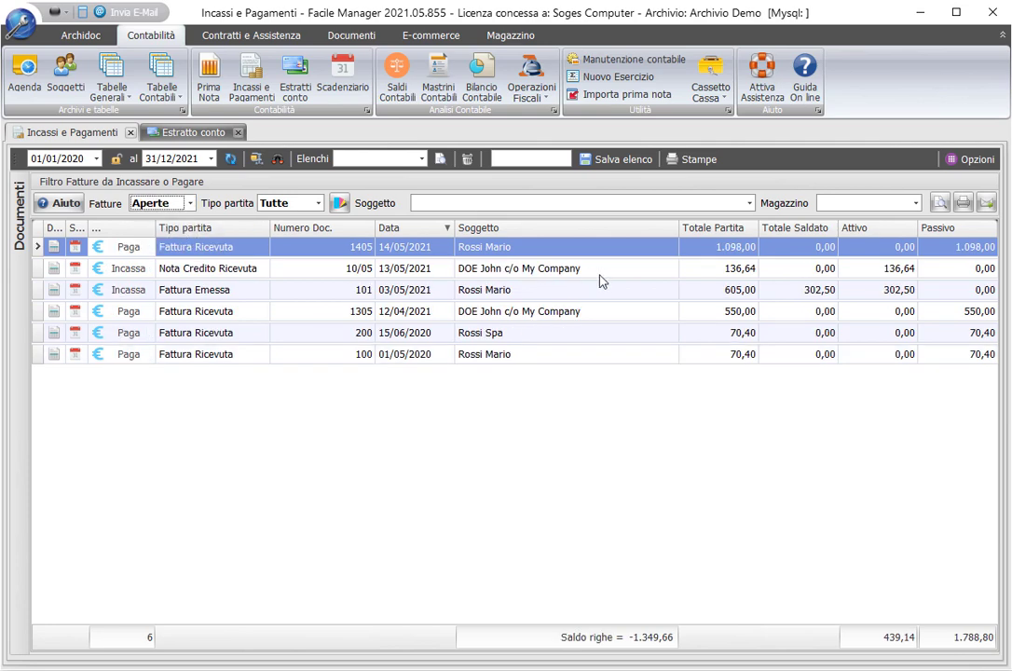
Step: View the payment schedule of partly collected invoice 101 and close its instalments
{"action": "left_click", "coordinate": [178, 291]}
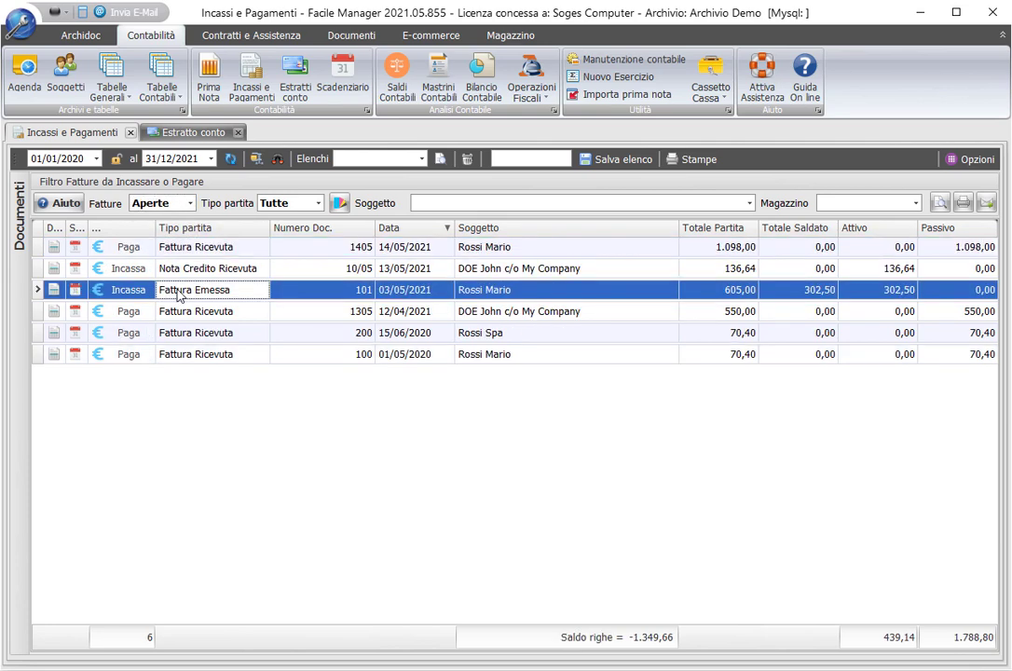
{"action": "left_click", "coordinate": [74, 290]}
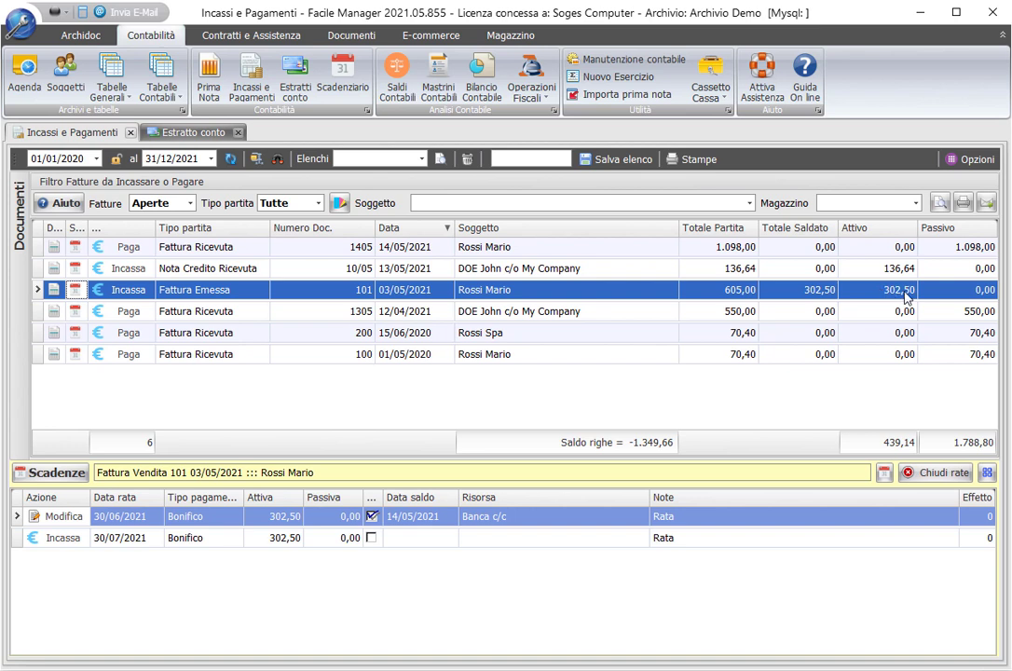
{"action": "left_click", "coordinate": [935, 472]}
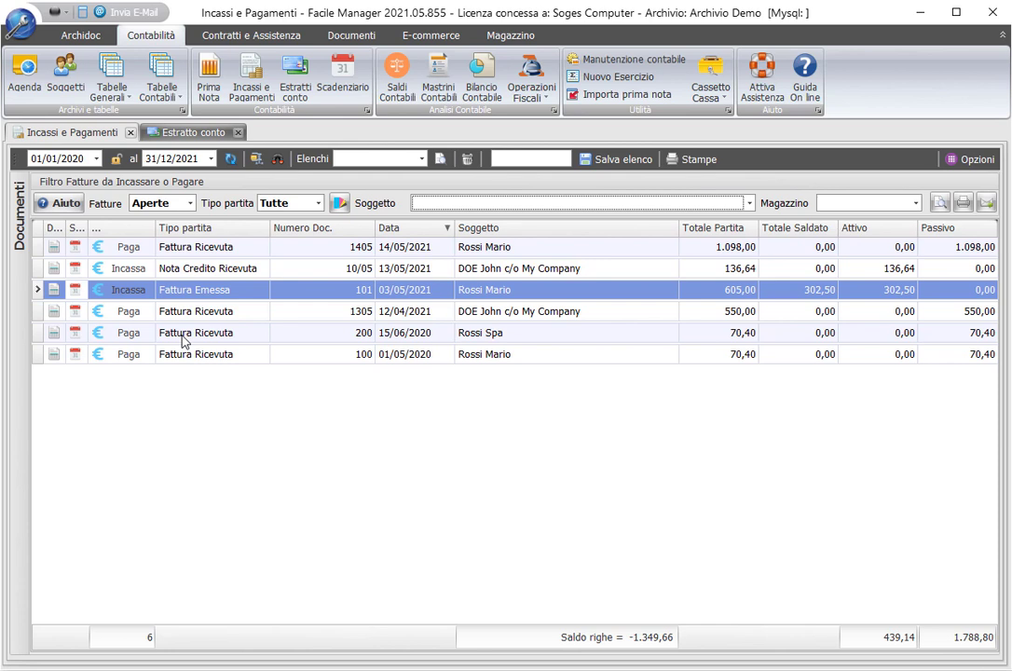
Step: Collect 200,00 of invoice 101's 30/07/2021 instalment by bank, creating a new instalment for the unpaid difference, and confirm the registration
{"action": "left_click", "coordinate": [130, 291]}
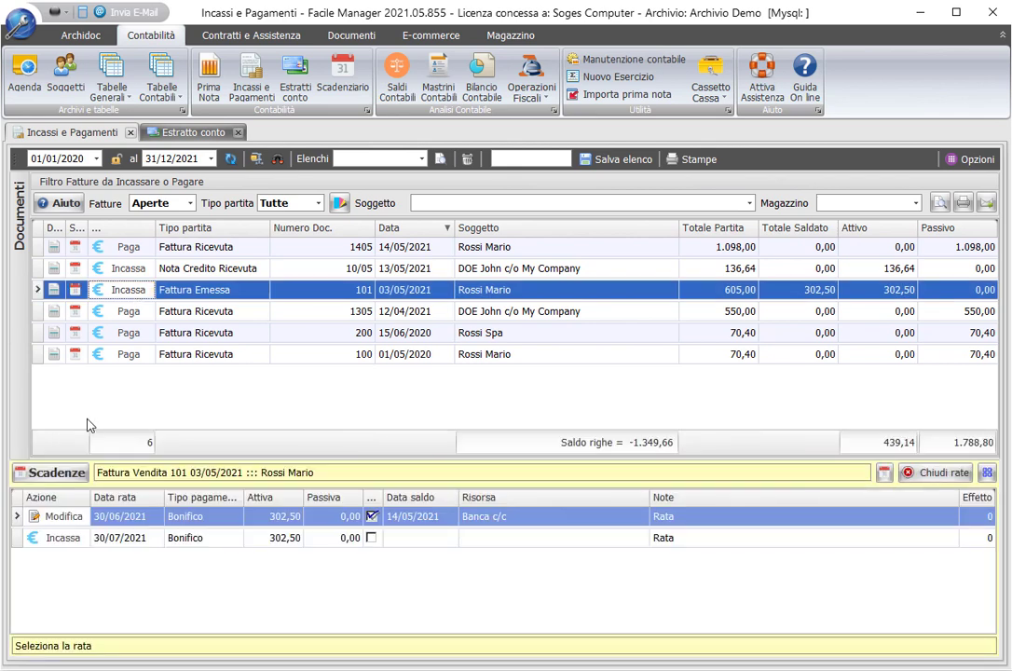
{"action": "left_click", "coordinate": [70, 544]}
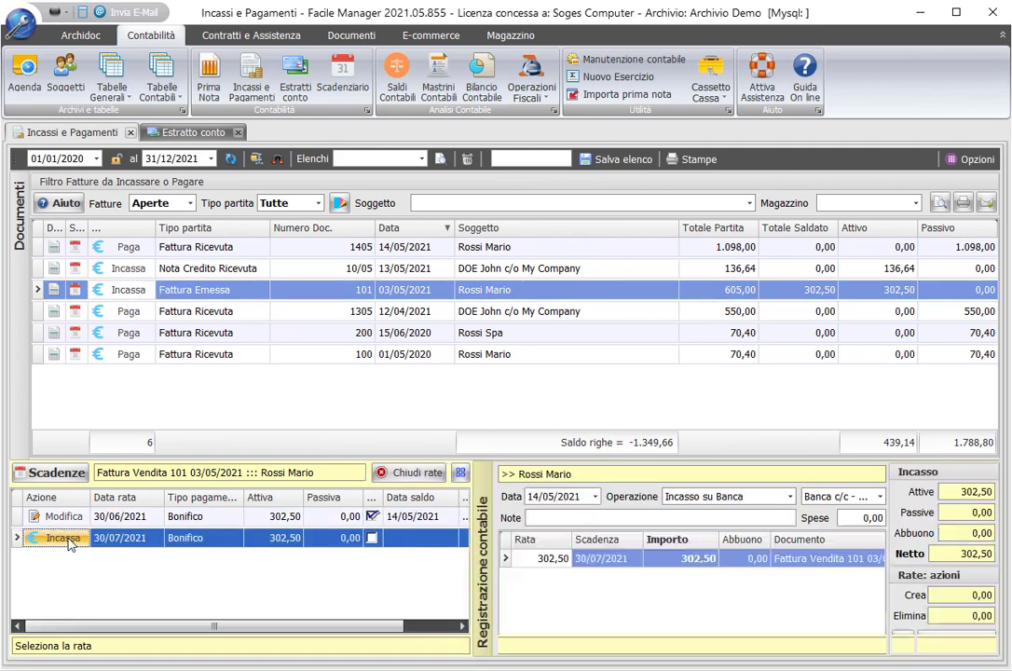
{"action": "left_click", "coordinate": [670, 561]}
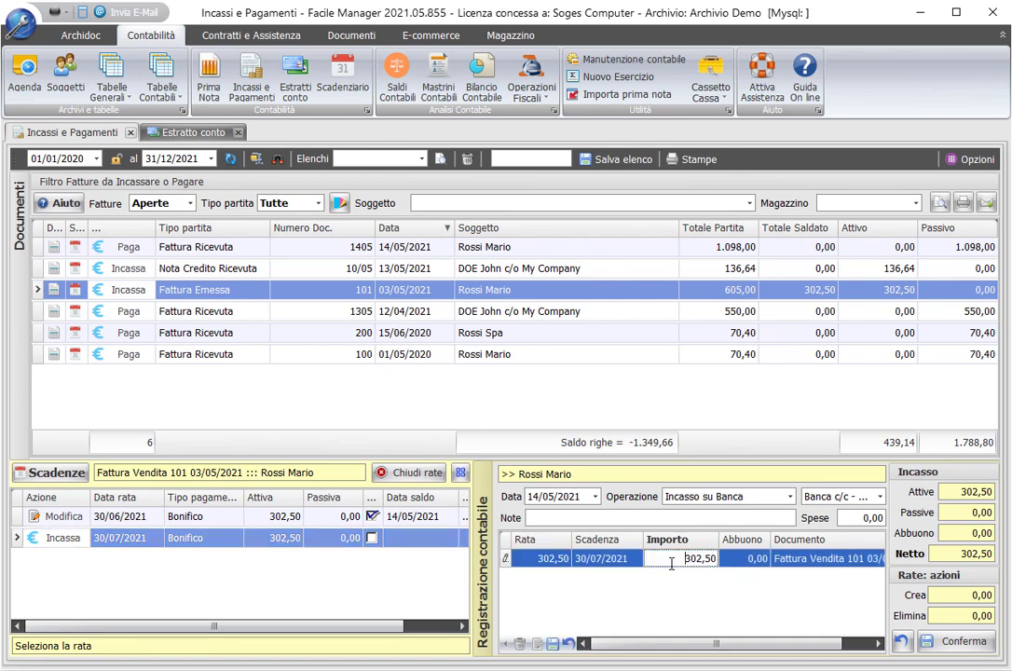
{"action": "left_click_drag", "start_coordinate": [671, 564], "coordinate": [802, 563]}
{"action": "type", "text": "200"}
{"action": "key", "text": "Return"}
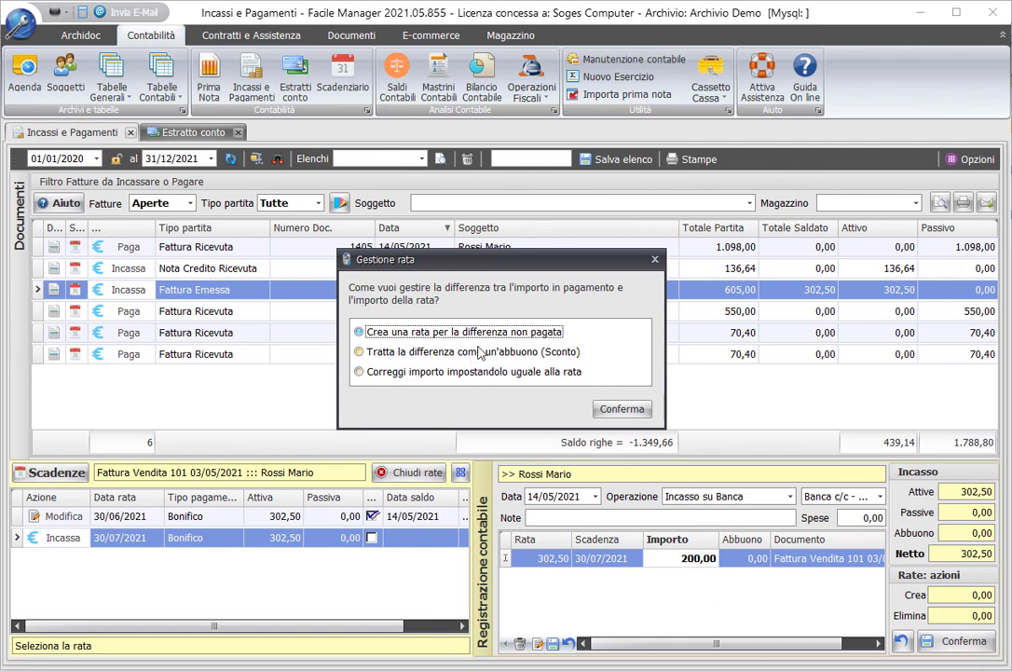
{"action": "left_click", "coordinate": [639, 410]}
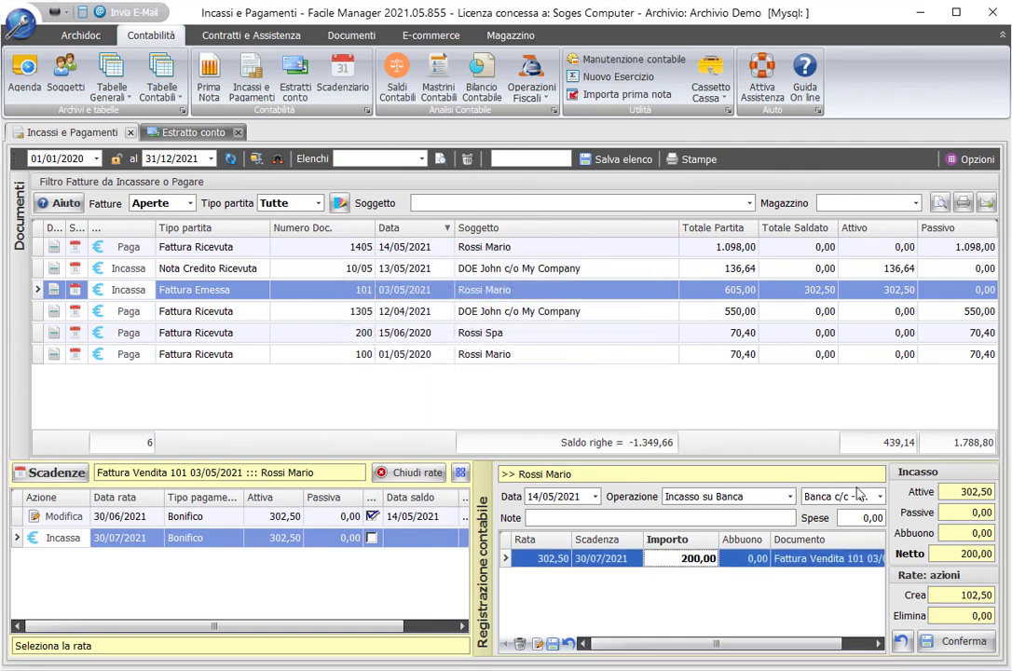
{"action": "left_click", "coordinate": [963, 642]}
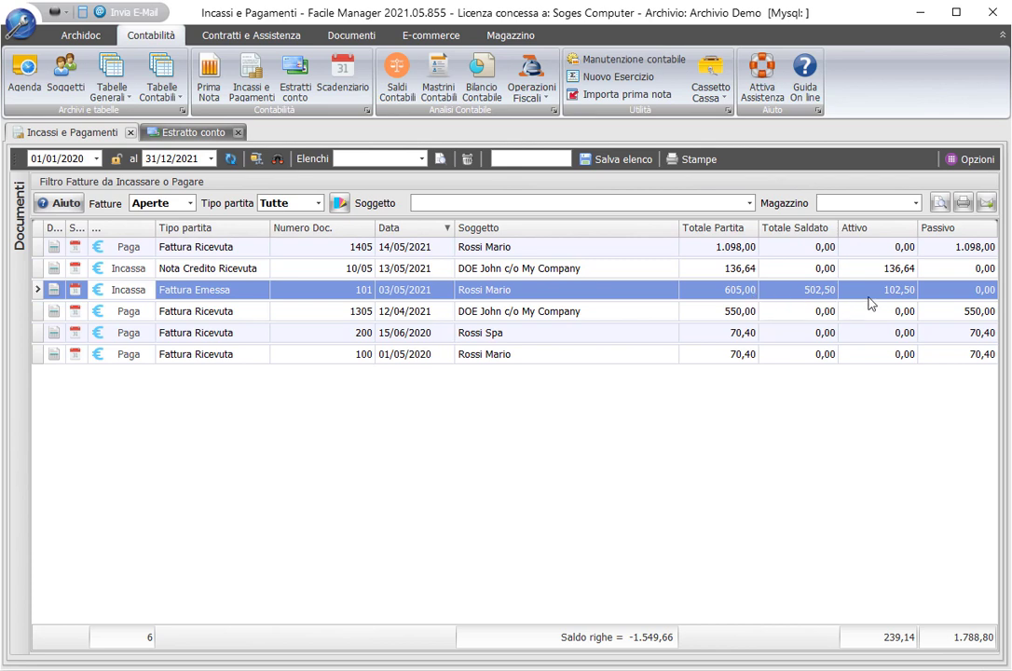
Step: Collect 100,00 by bank on invoice 101's remaining 102,50 instalment, treating the difference as an abbuono (Sconto), and confirm the registration
{"action": "left_click", "coordinate": [76, 290]}
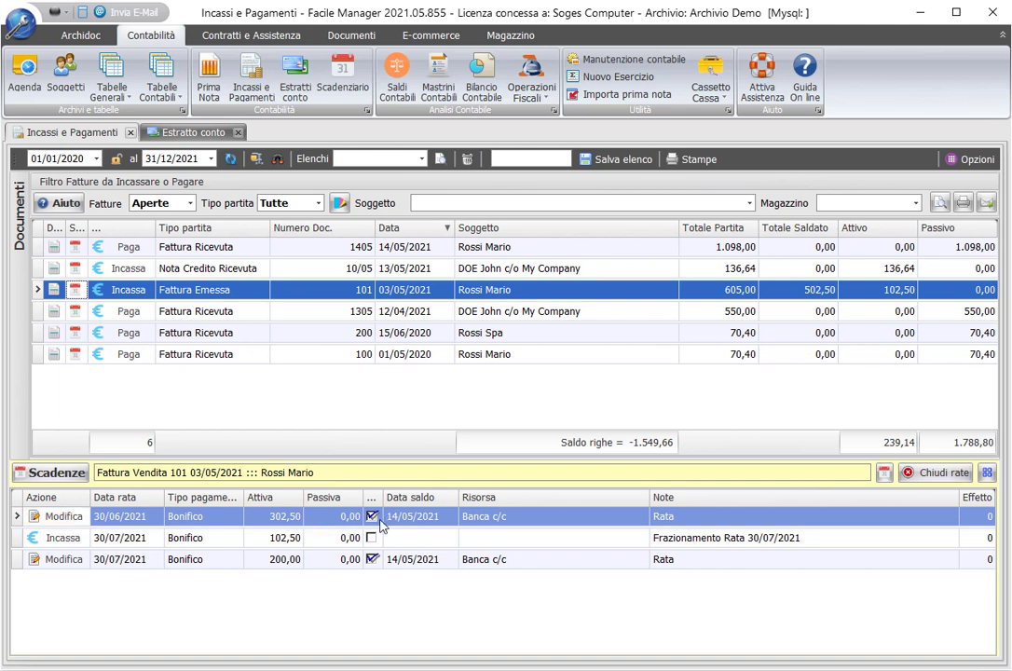
{"action": "left_click", "coordinate": [64, 540]}
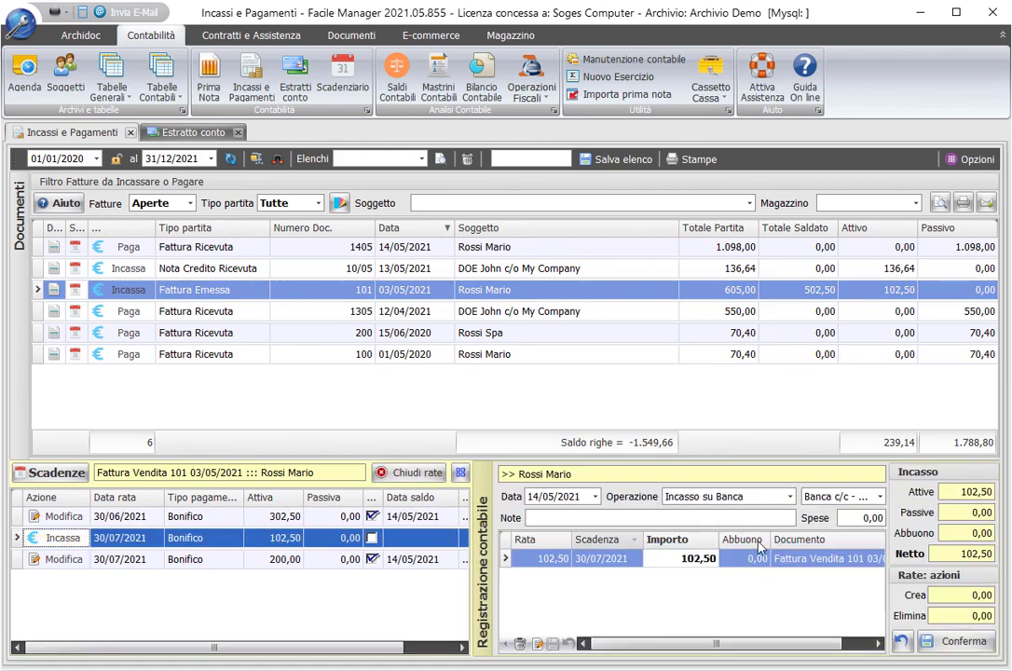
{"action": "left_click", "coordinate": [686, 560]}
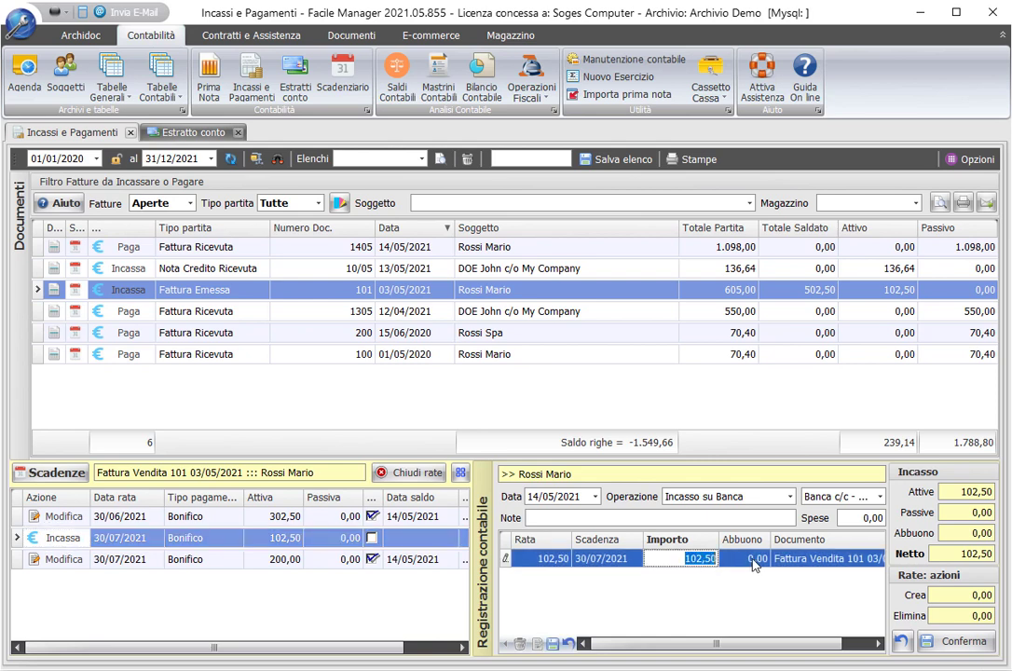
{"action": "type", "text": "100"}
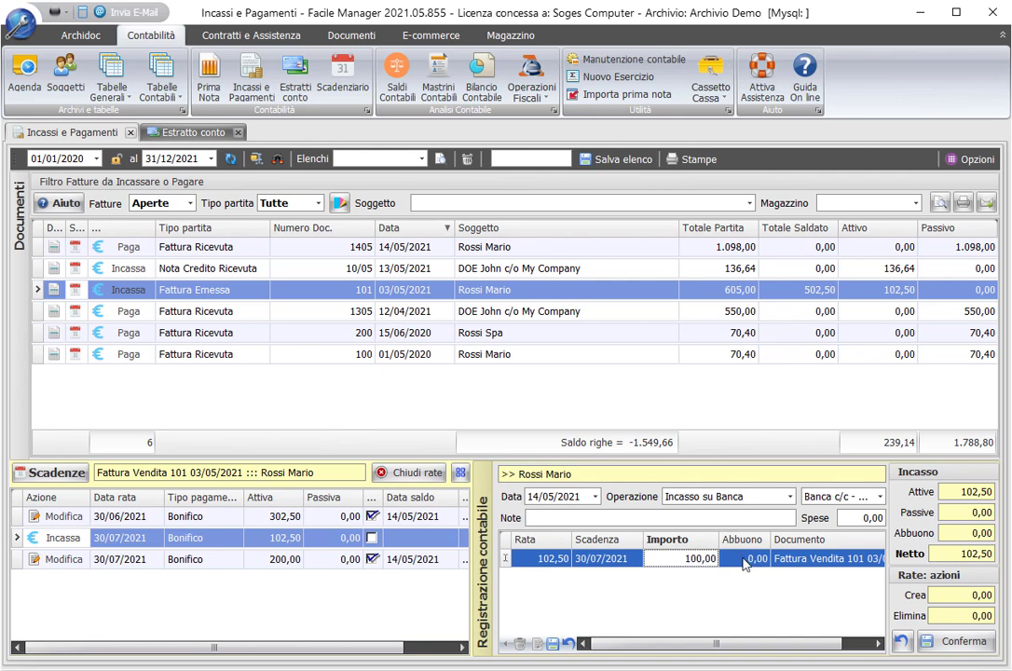
{"action": "key", "text": "Return"}
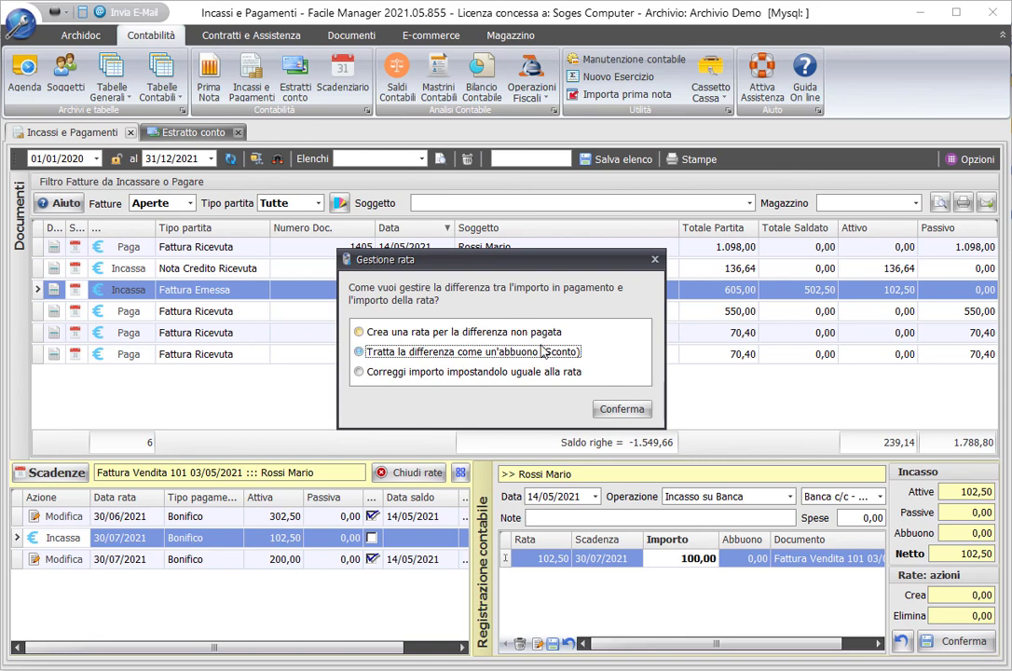
{"action": "left_click", "coordinate": [619, 408]}
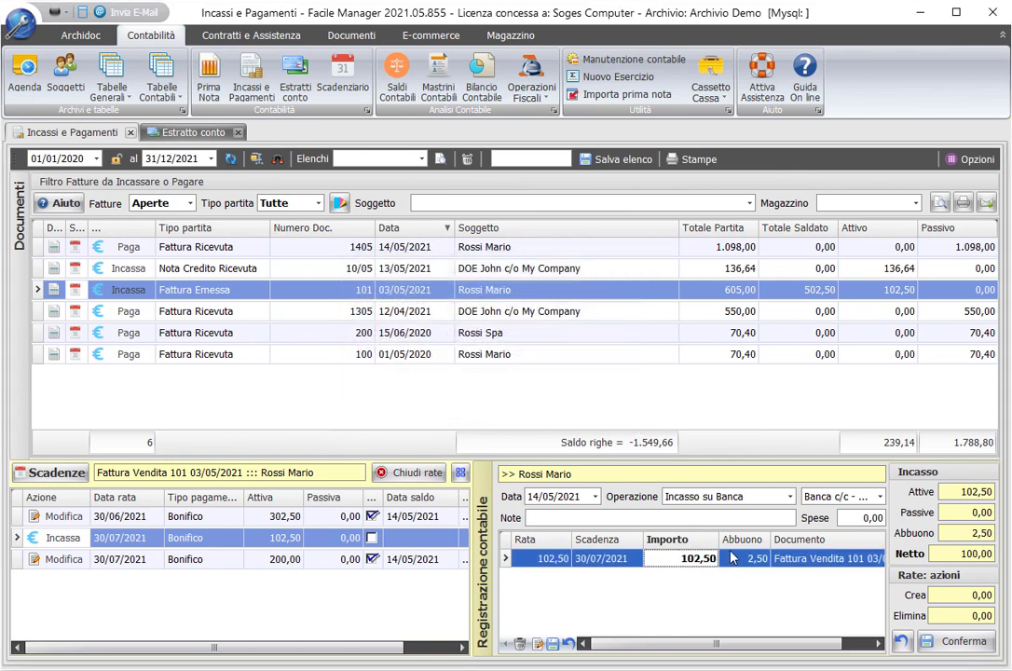
{"action": "left_click", "coordinate": [736, 559]}
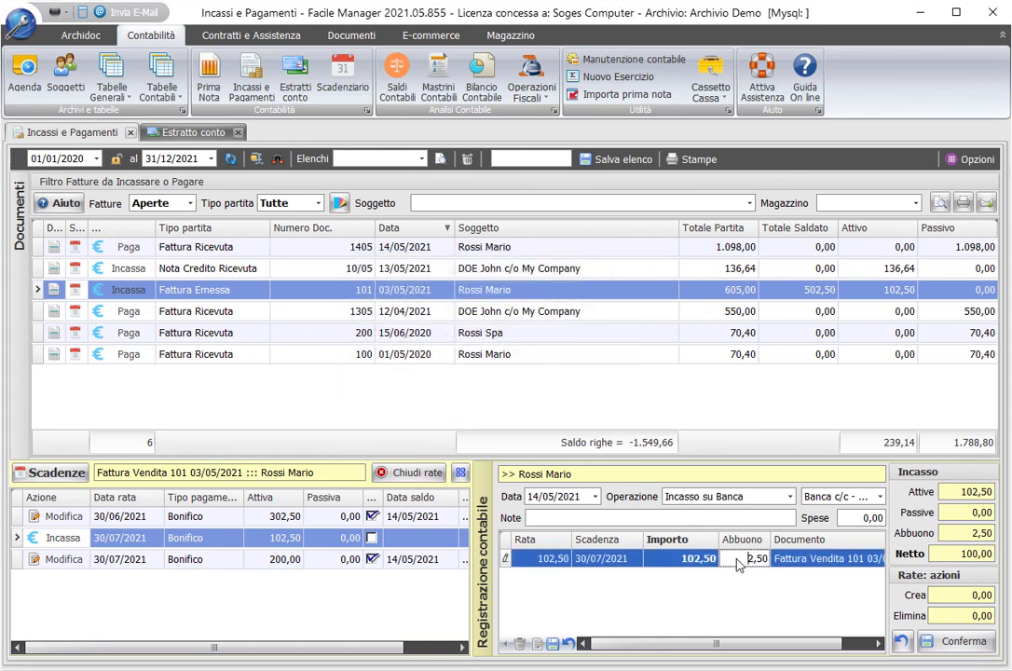
{"action": "left_click_drag", "start_coordinate": [736, 563], "coordinate": [785, 560]}
{"action": "left_click", "coordinate": [958, 493]}
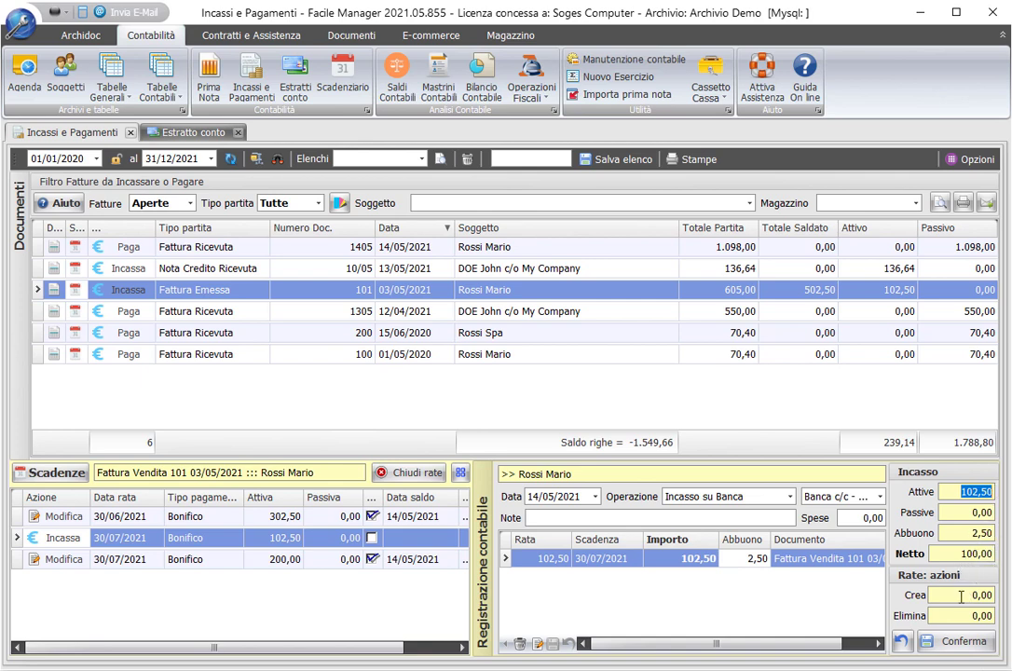
{"action": "left_click", "coordinate": [960, 641]}
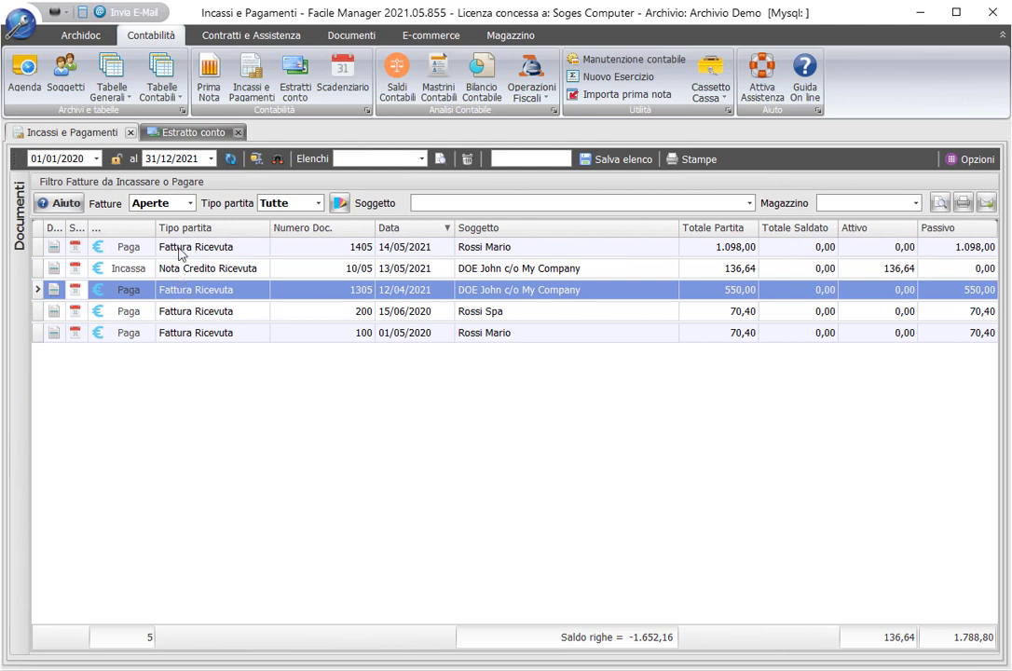
Step: Show the Chiuse invoices and view the payment schedule of issued invoice 101
{"action": "left_click", "coordinate": [171, 203]}
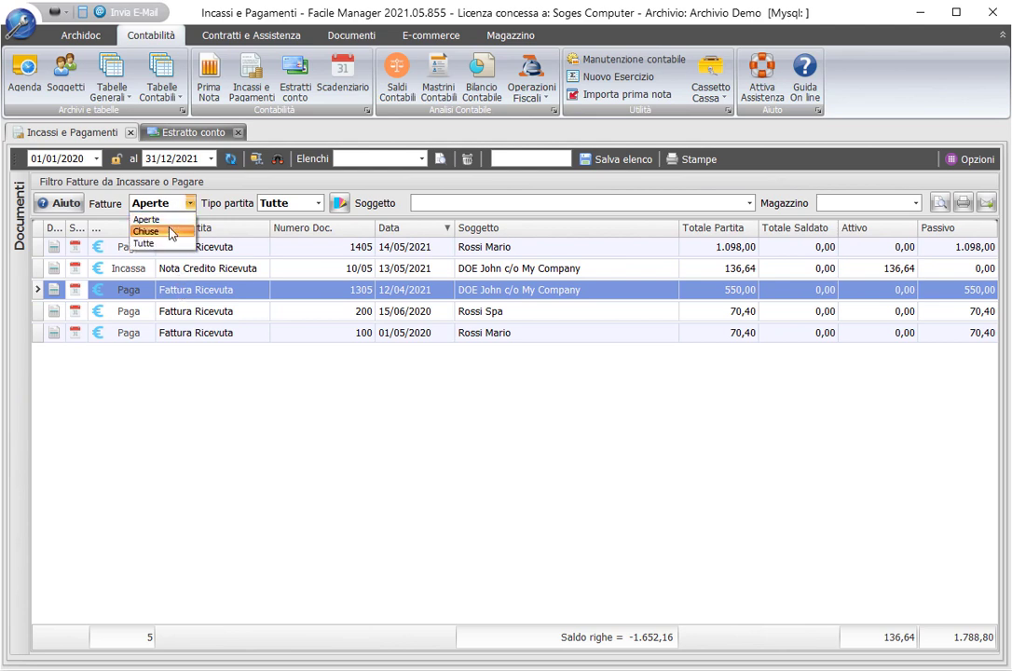
{"action": "left_click", "coordinate": [171, 231]}
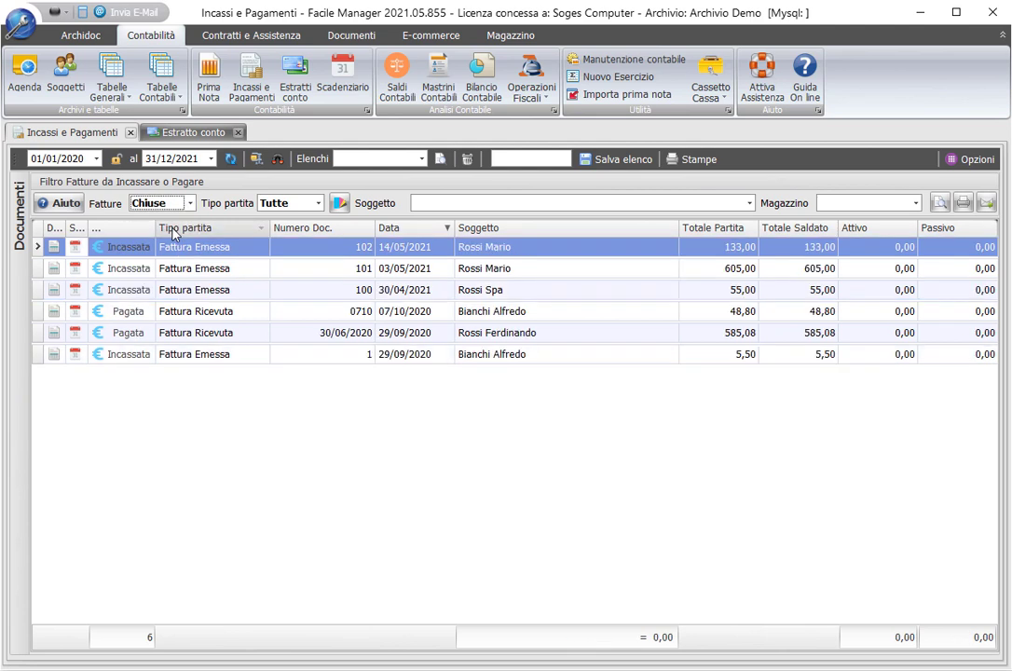
{"action": "left_click", "coordinate": [549, 268]}
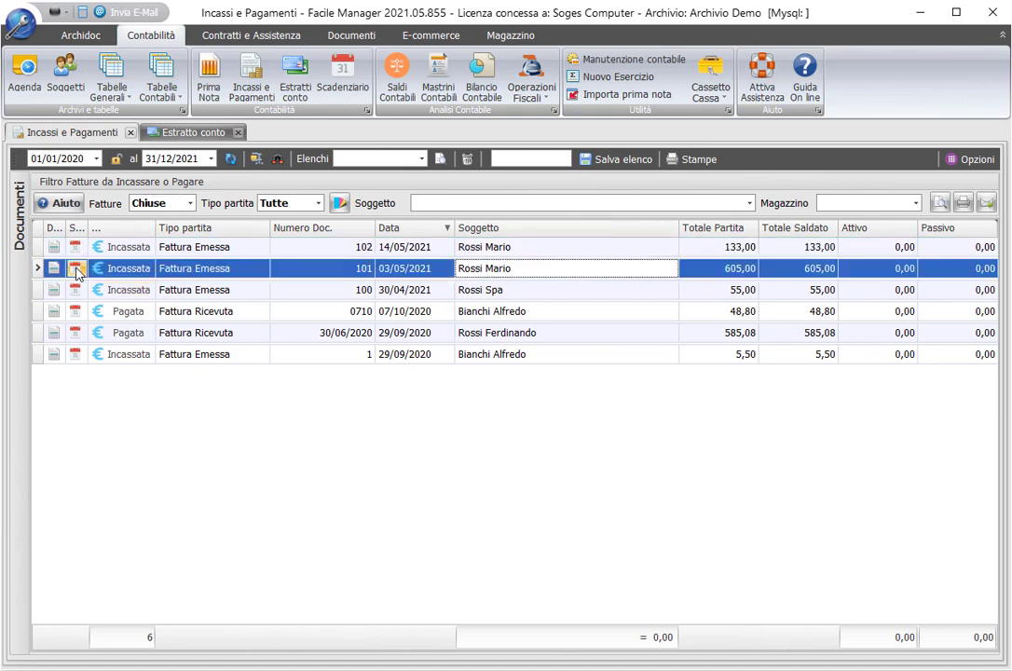
{"action": "left_click", "coordinate": [75, 268]}
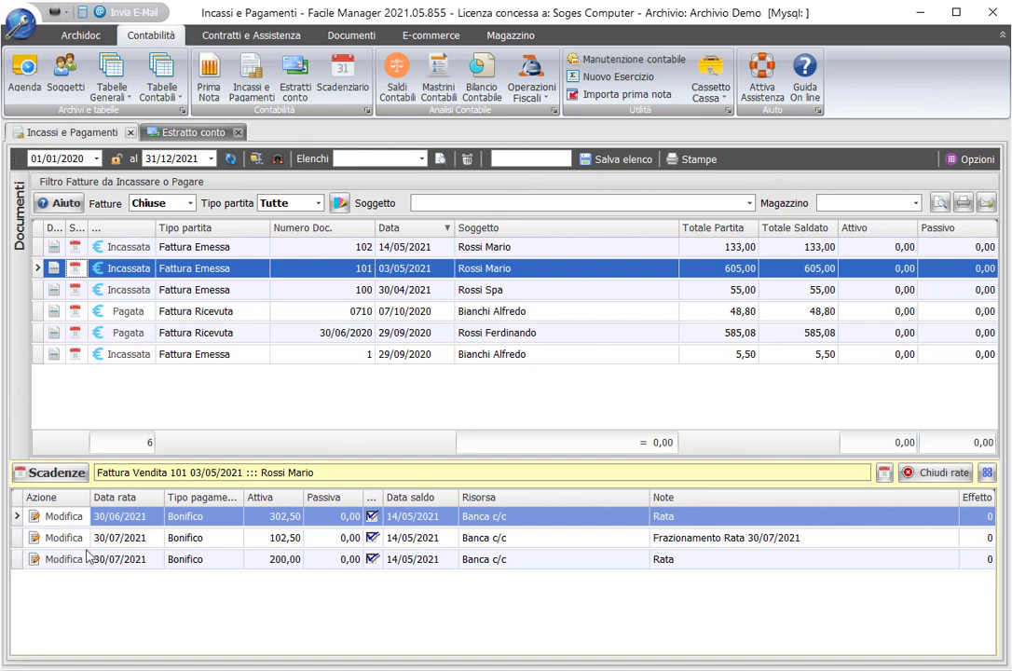
Step: Reopen the collection of invoice 101's 30/06/2021 instalment, remove invoice 102's 100,00 instalment from it and confirm the changed registration
{"action": "left_click", "coordinate": [66, 518]}
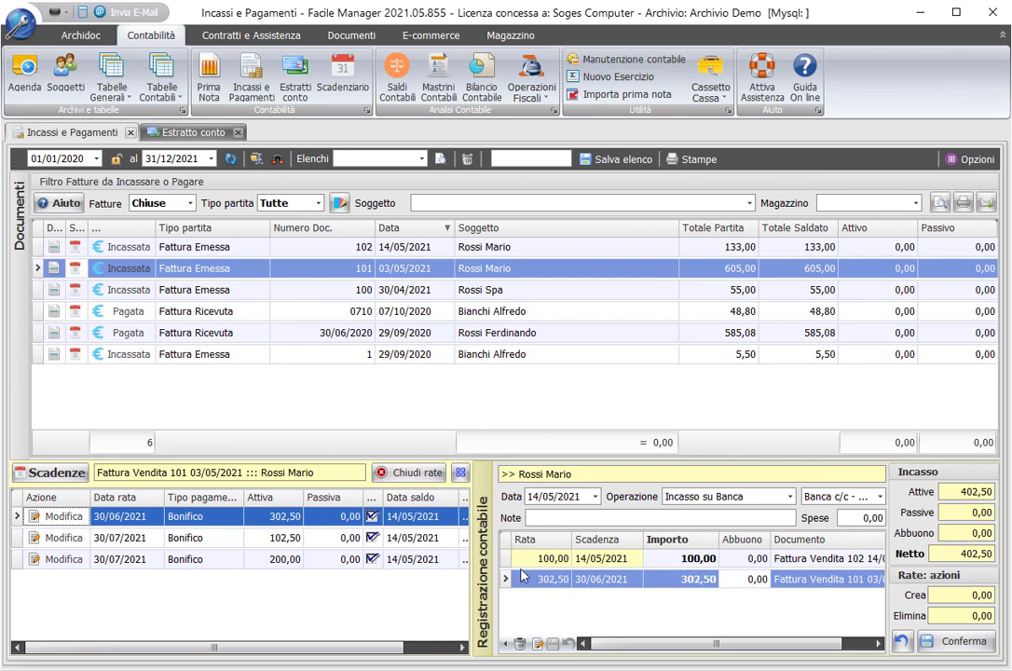
{"action": "left_click", "coordinate": [511, 558]}
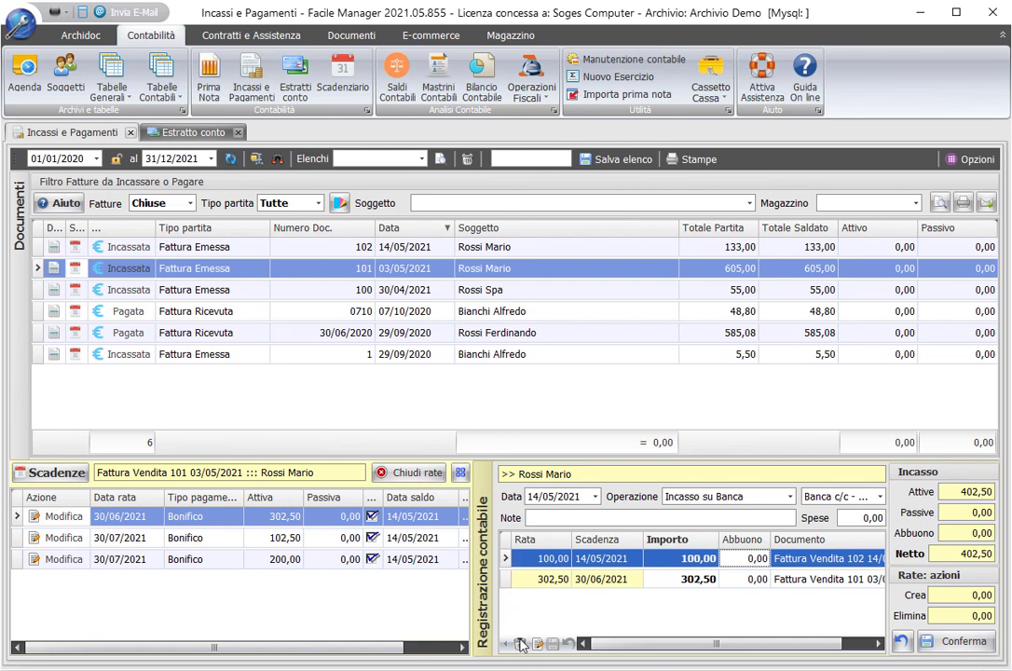
{"action": "key", "text": "Delete"}
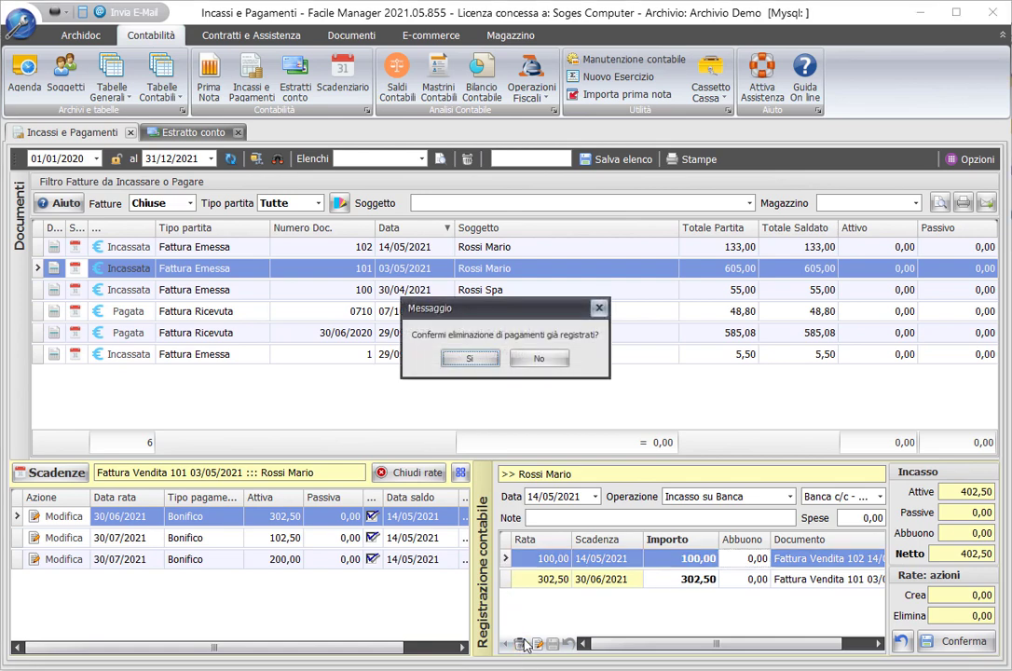
{"action": "left_click", "coordinate": [470, 359]}
{"action": "left_click", "coordinate": [966, 645]}
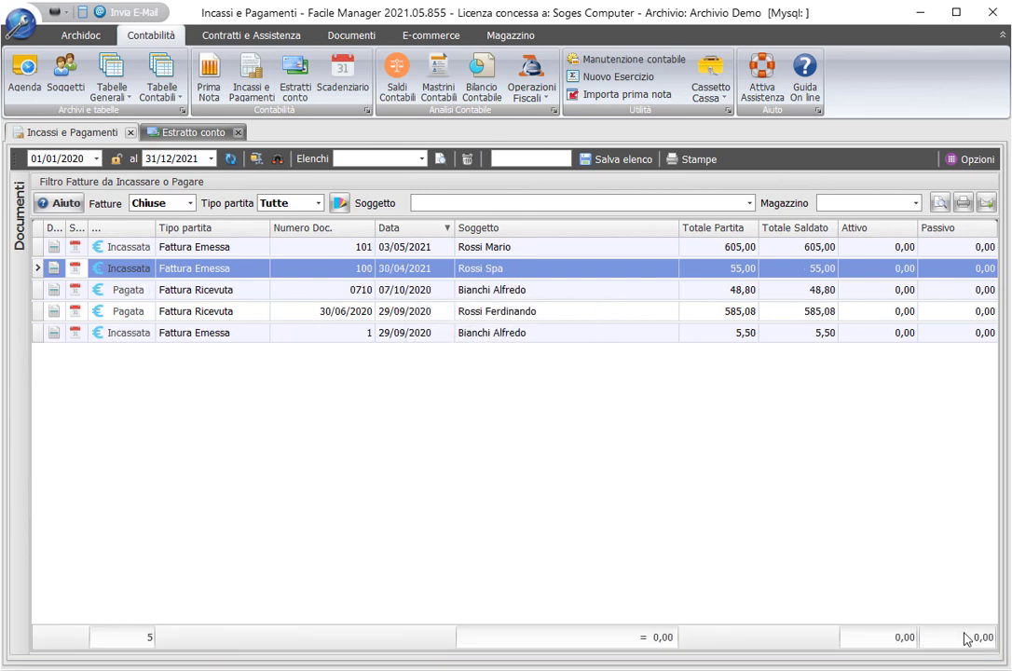
Step: Check the Aperte invoices for the reopened invoice 102, and switch the invoice filter to Tutte
{"action": "left_click", "coordinate": [187, 205]}
{"action": "left_click", "coordinate": [171, 220]}
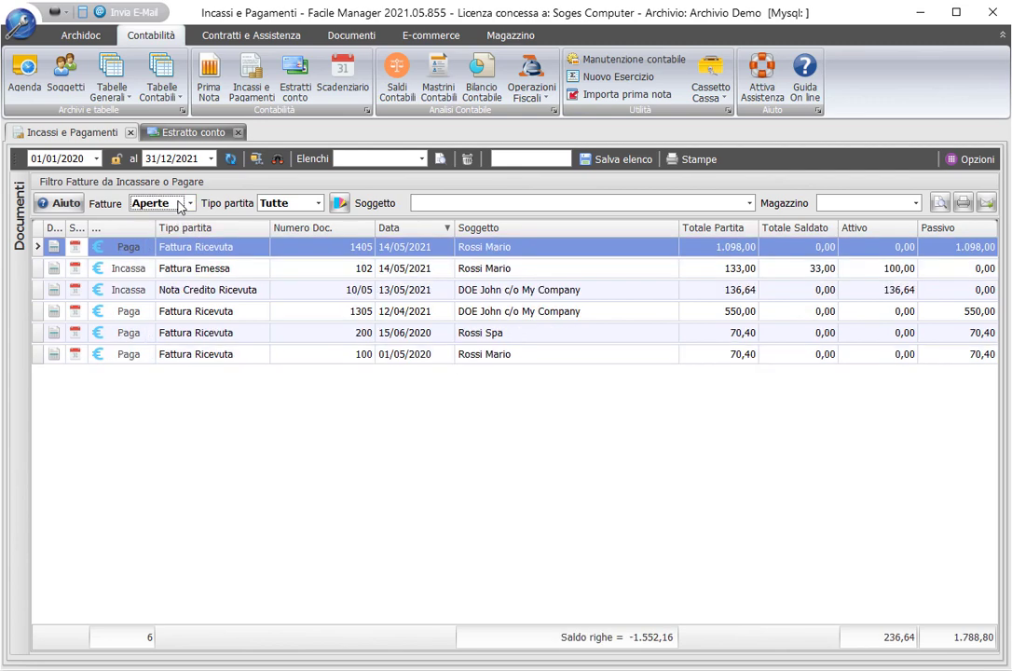
{"action": "left_click", "coordinate": [181, 203]}
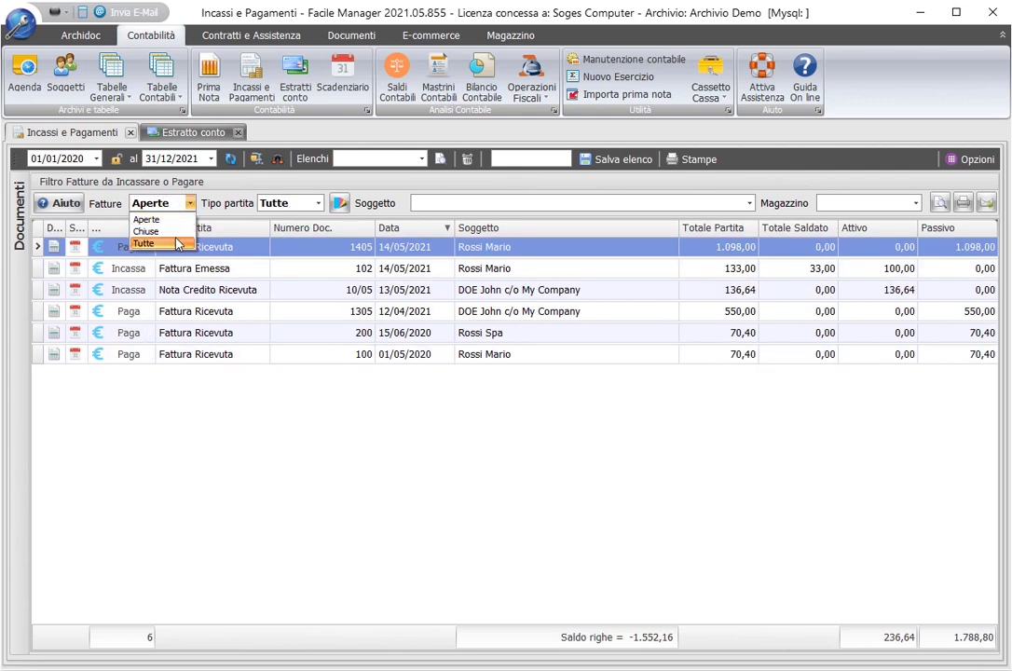
{"action": "left_click", "coordinate": [178, 243]}
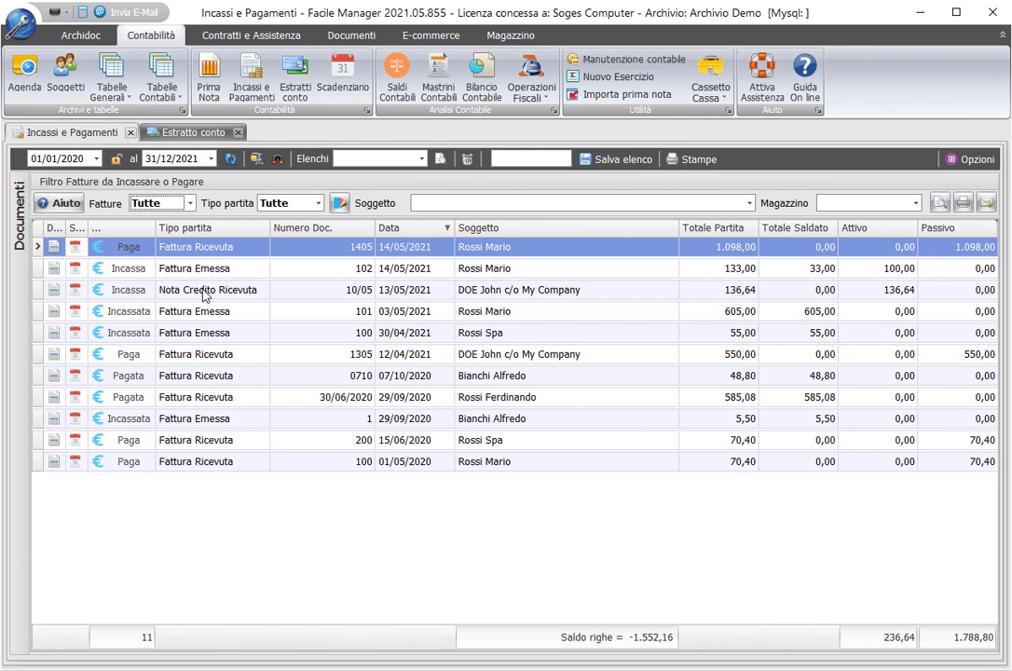
Step: Start paying received invoice 1305 with the operation Pag. con Banca
{"action": "left_click", "coordinate": [124, 358]}
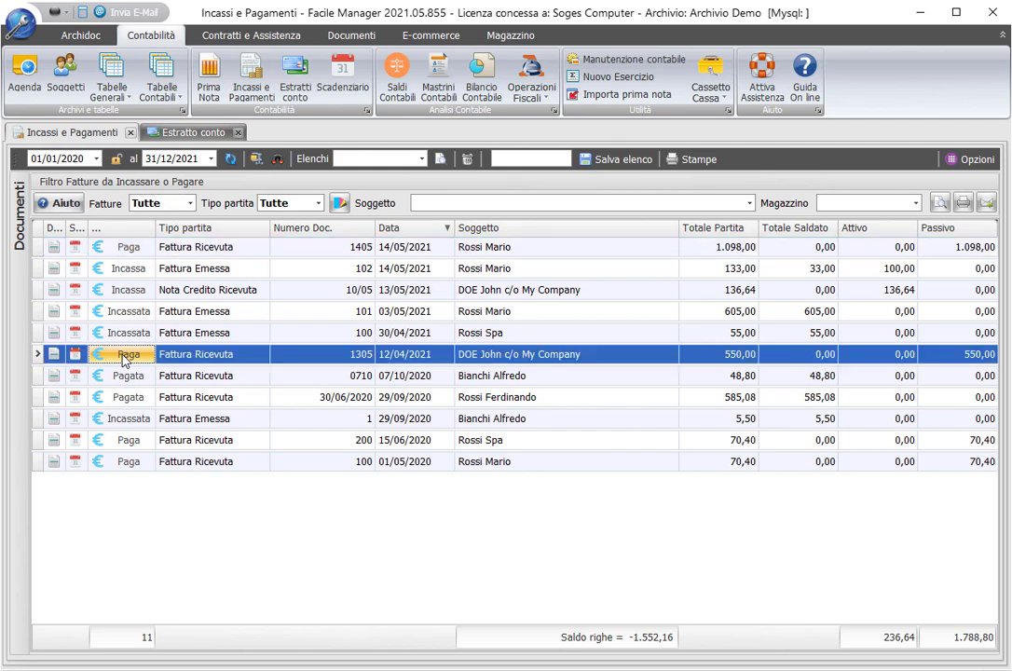
{"action": "left_click", "coordinate": [124, 358]}
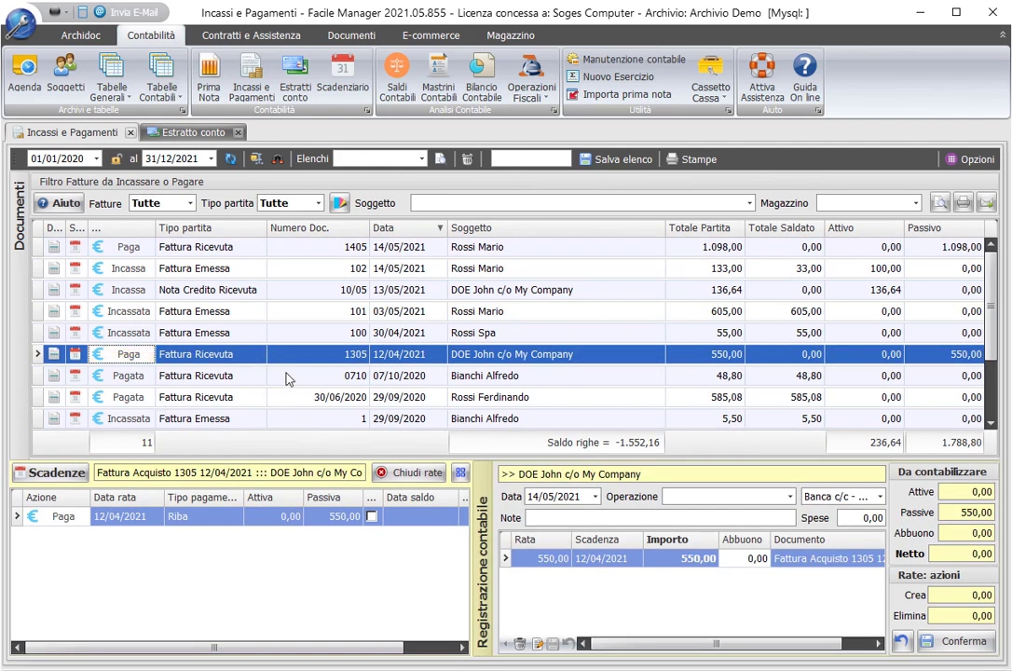
{"action": "left_click", "coordinate": [778, 497]}
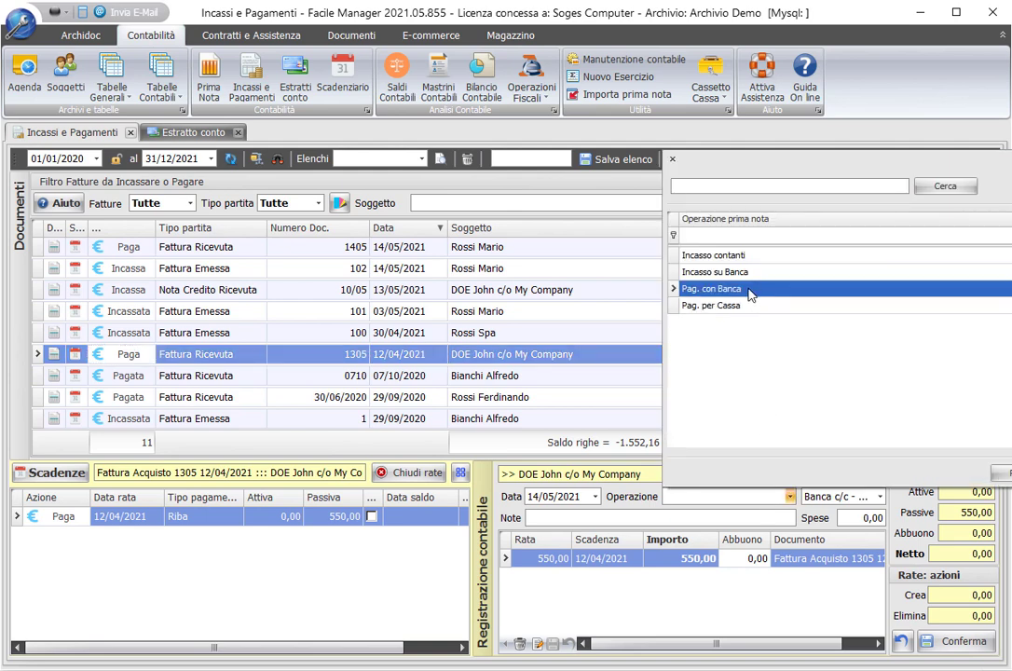
{"action": "left_click", "coordinate": [751, 350]}
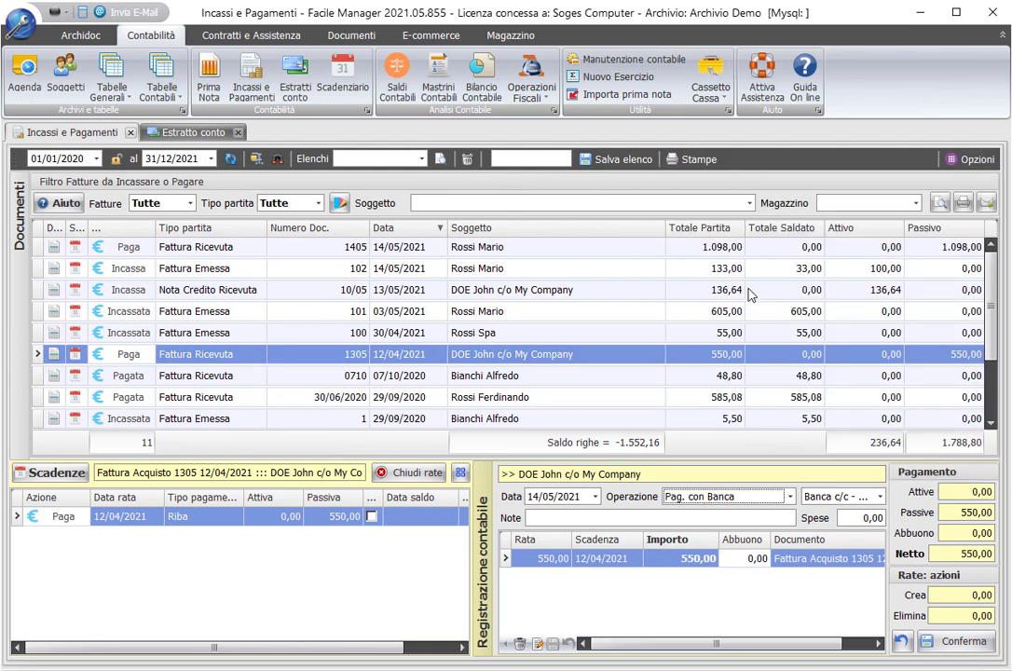
Step: Add received credit note 10/05 to the payment of invoice 1305 and check the active and passive amounts
{"action": "left_click", "coordinate": [137, 292]}
{"action": "left_click", "coordinate": [137, 295]}
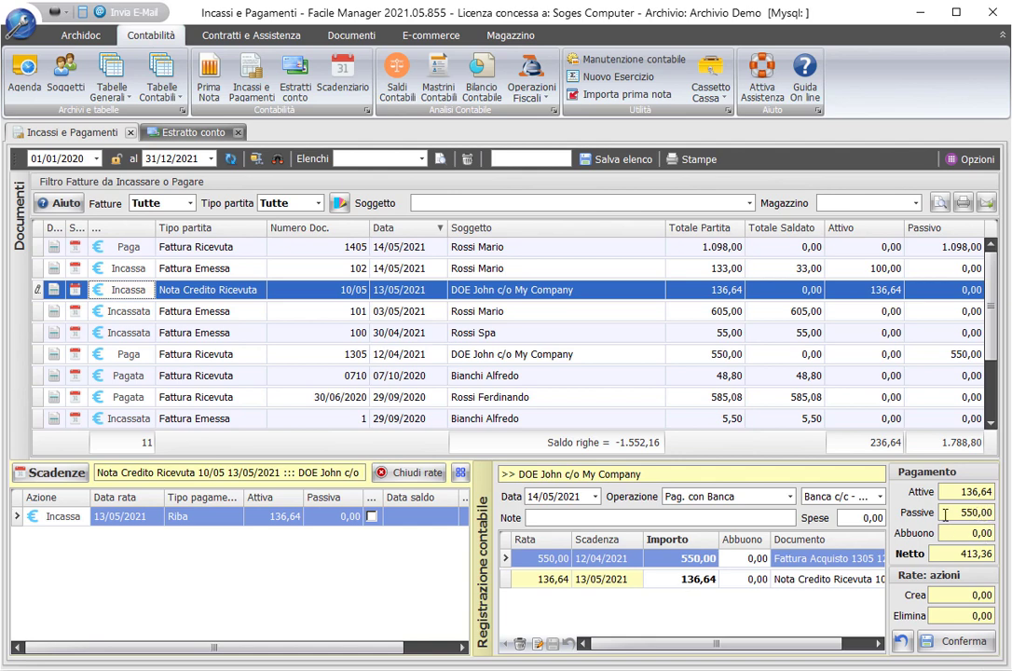
{"action": "left_click_drag", "start_coordinate": [960, 511], "coordinate": [995, 491]}
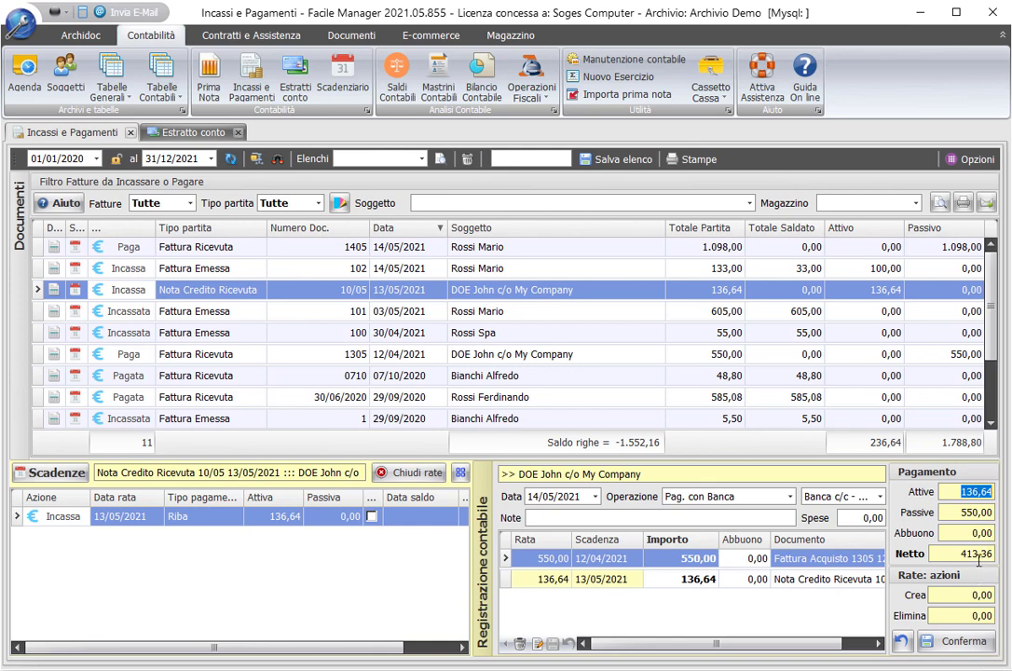
Step: Enter an abbuono of 0,36 on the credit note's instalment and set the payment's Spese to 1,00
{"action": "left_click", "coordinate": [754, 581]}
{"action": "left_click_drag", "start_coordinate": [753, 585], "coordinate": [790, 585]}
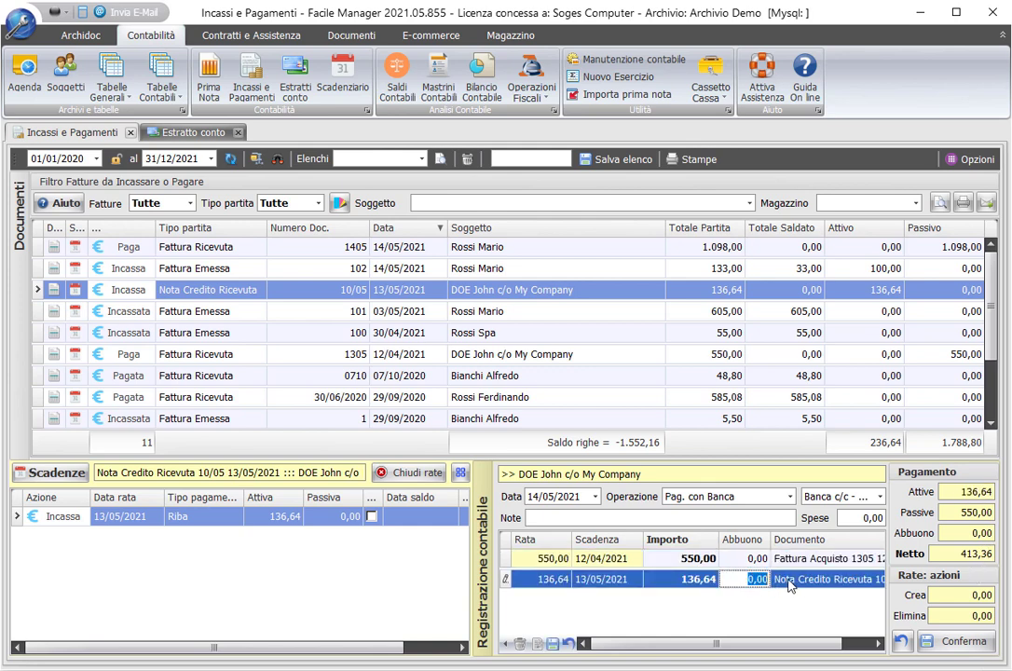
{"action": "type", "text": "0,36"}
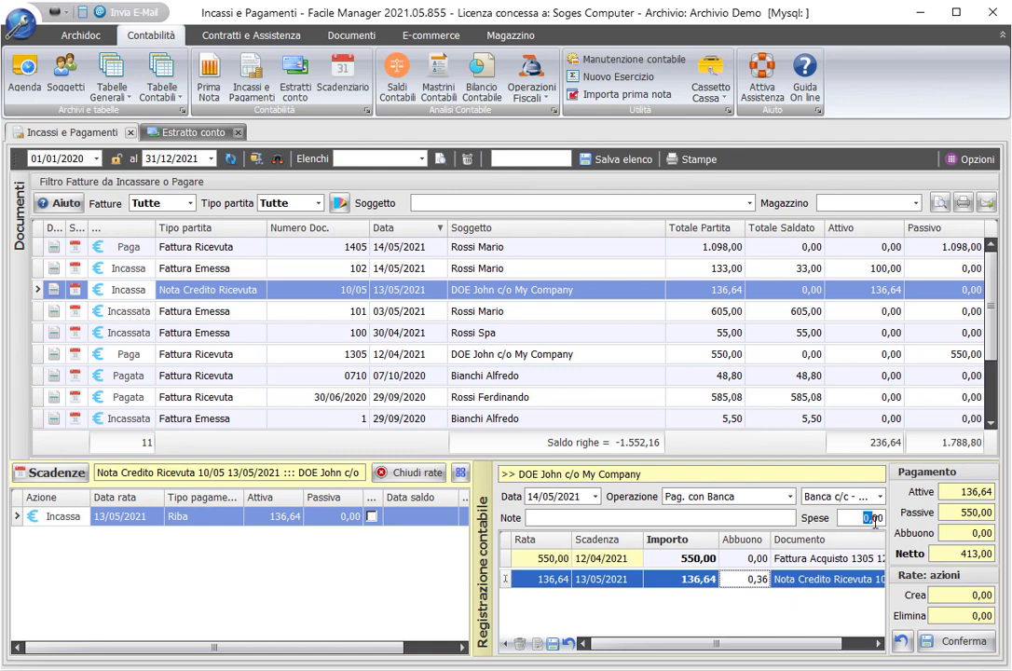
{"action": "left_click", "coordinate": [884, 519]}
{"action": "type", "text": "1"}
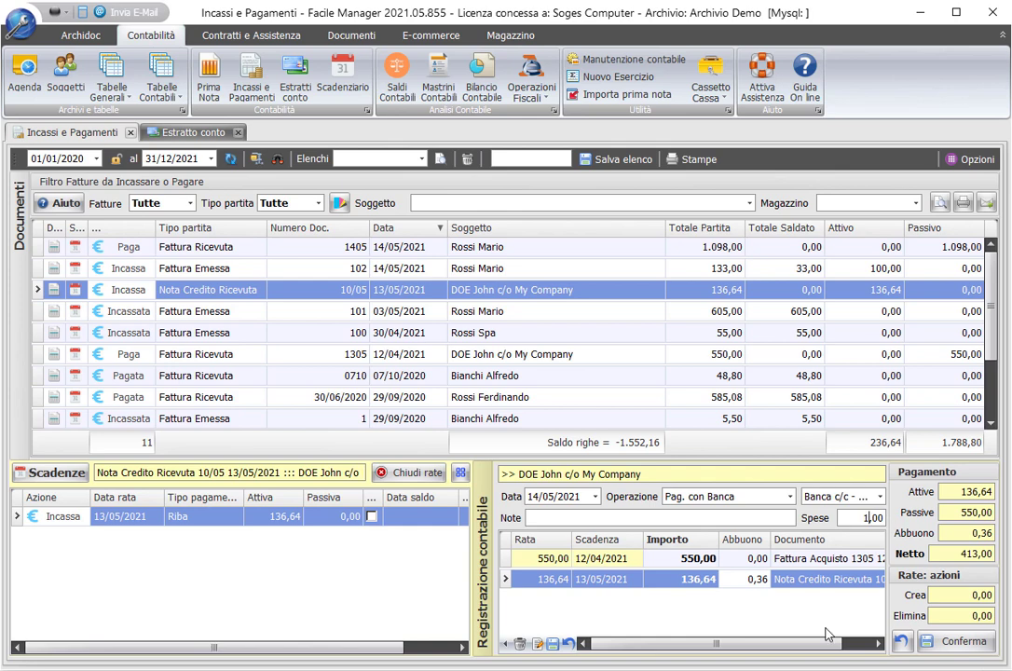
Step: Confirm the payment of invoice 1305 offset by credit note 10/05, and check the settled amounts of both documents
{"action": "key", "text": "Tab"}
{"action": "left_click", "coordinate": [979, 643]}
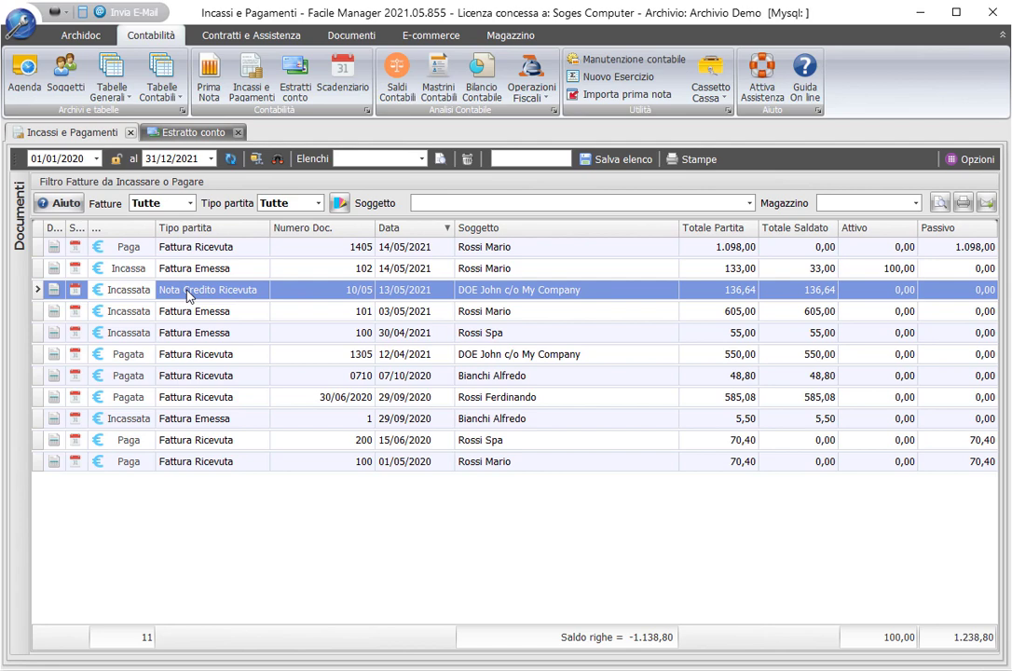
{"action": "left_click", "coordinate": [689, 353]}
{"action": "left_click", "coordinate": [958, 361]}
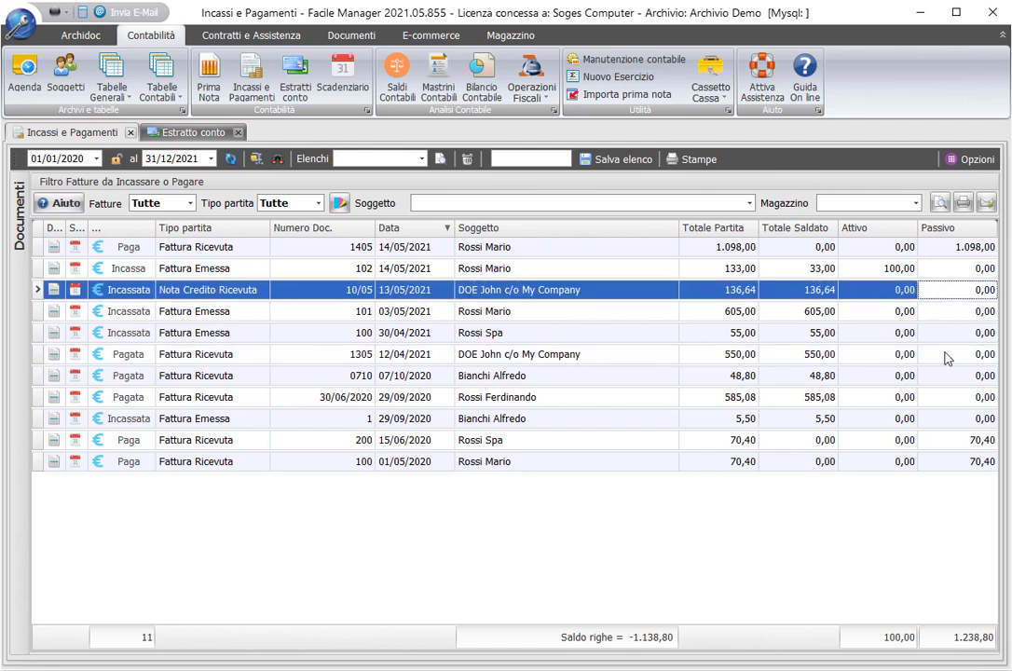
{"action": "left_click", "coordinate": [947, 358]}
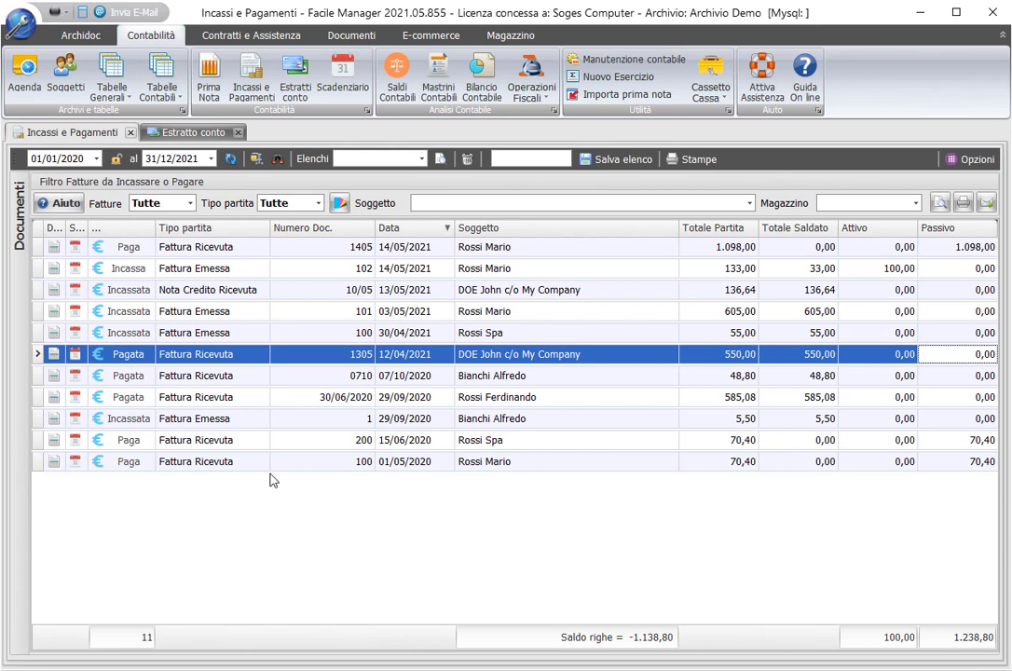
Step: Open the Prima Nota and view the Pag. con Banca entry dated 14/05/2021
{"action": "left_click", "coordinate": [210, 91]}
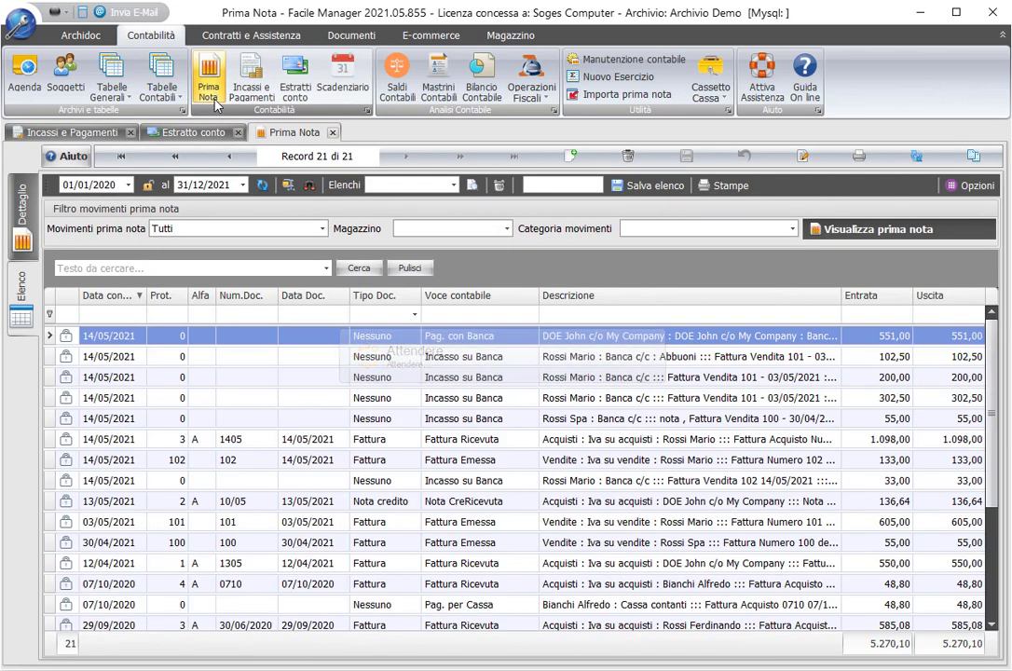
{"action": "double_click", "coordinate": [508, 335]}
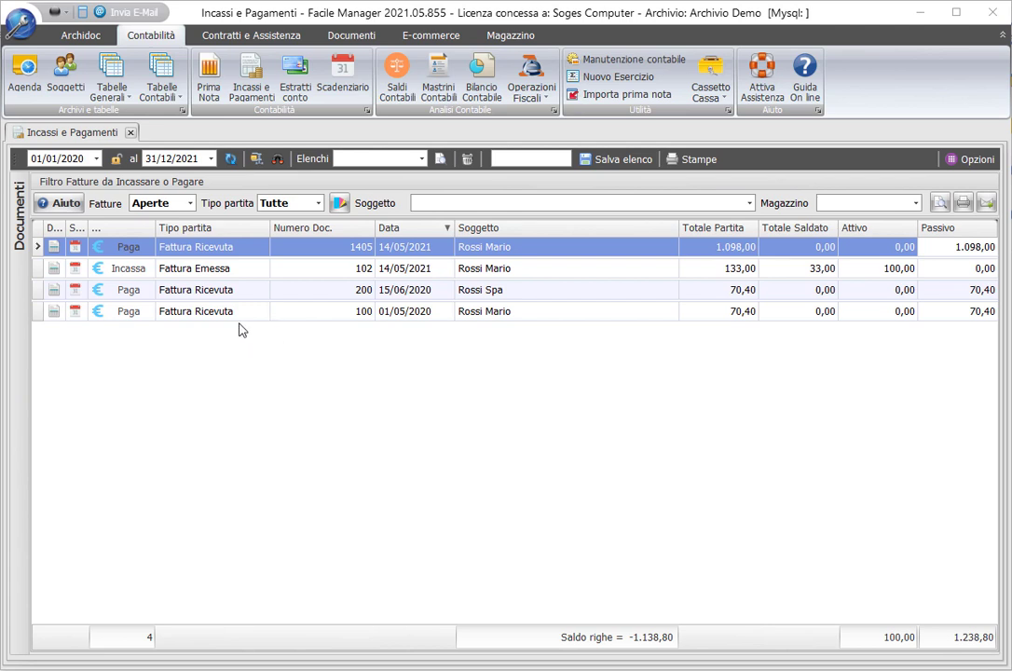
Step: Preview the Estratto conto of open items for the customer of issued invoice 102, including its instalment details, and close the preview
{"action": "left_click", "coordinate": [476, 273]}
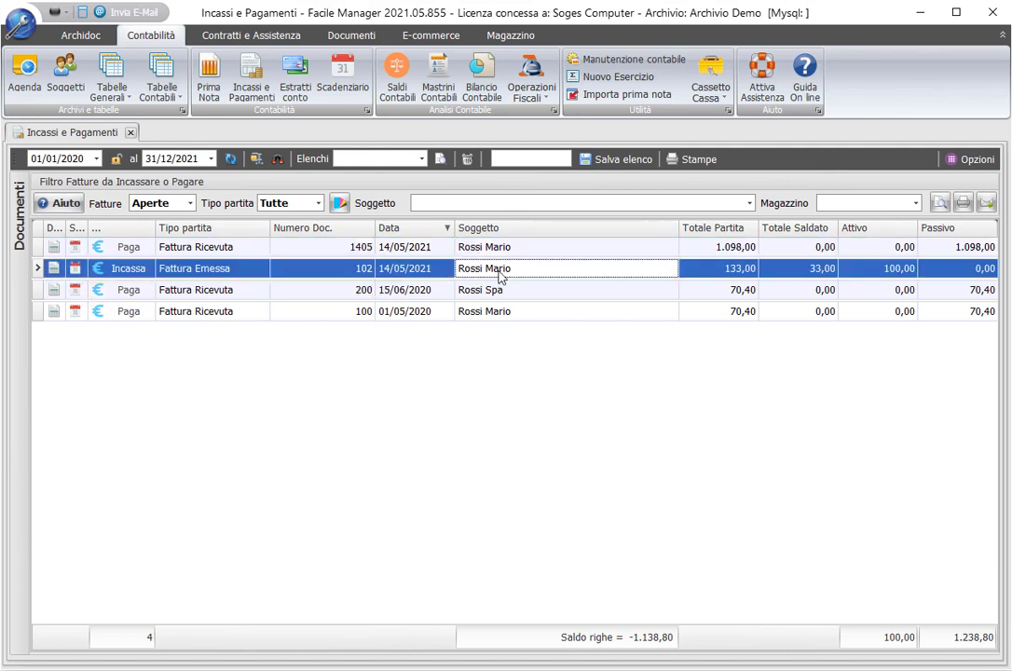
{"action": "left_click", "coordinate": [943, 208]}
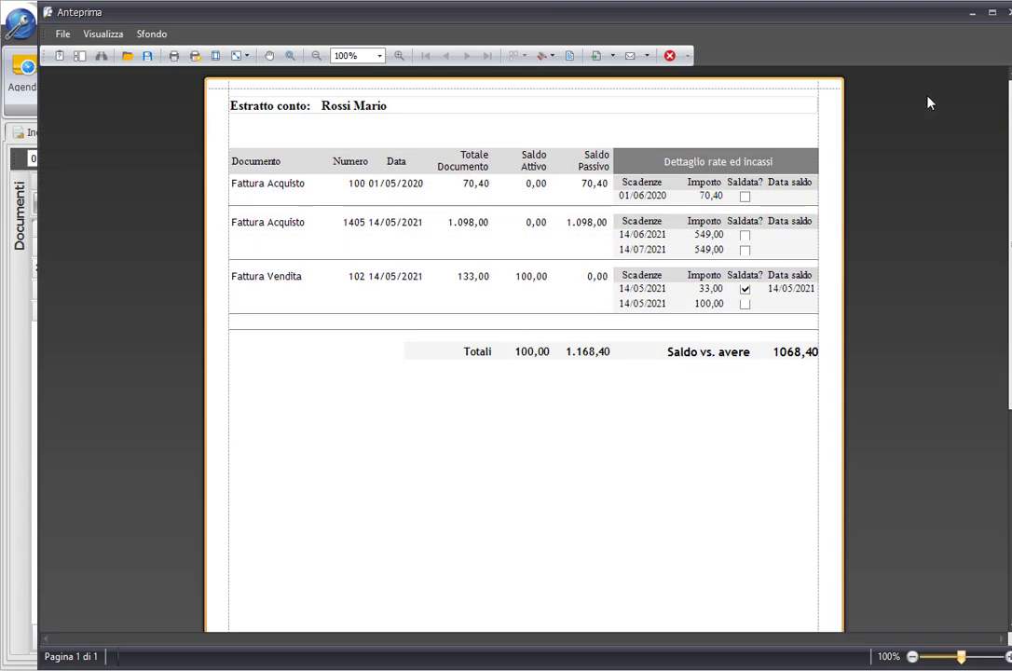
{"action": "key", "text": "Escape"}
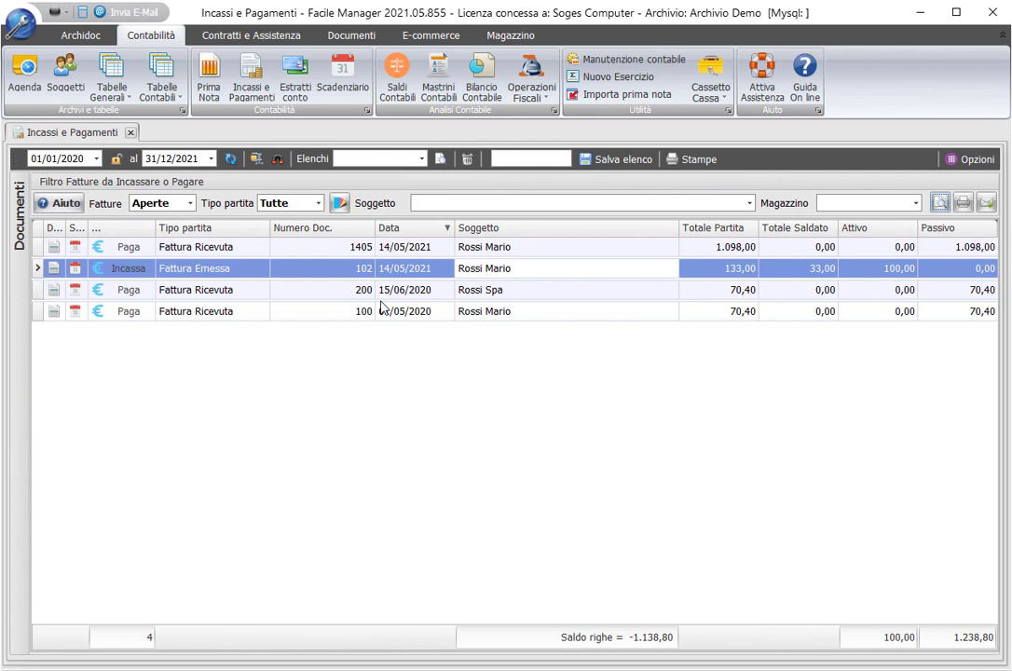
{"action": "left_click", "coordinate": [940, 202]}
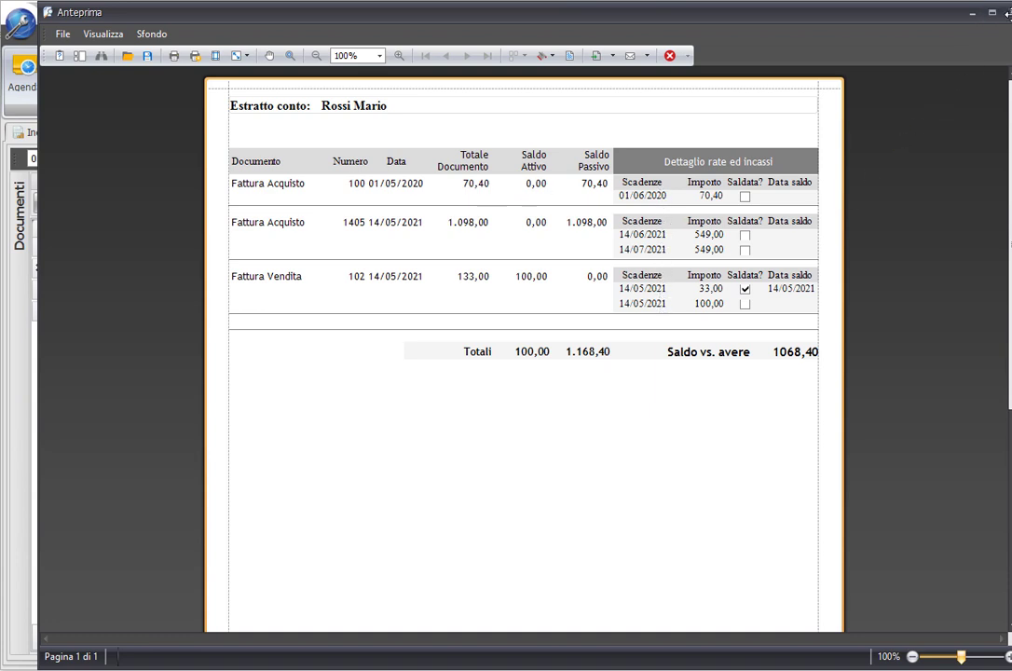
{"action": "left_click", "coordinate": [1007, 12]}
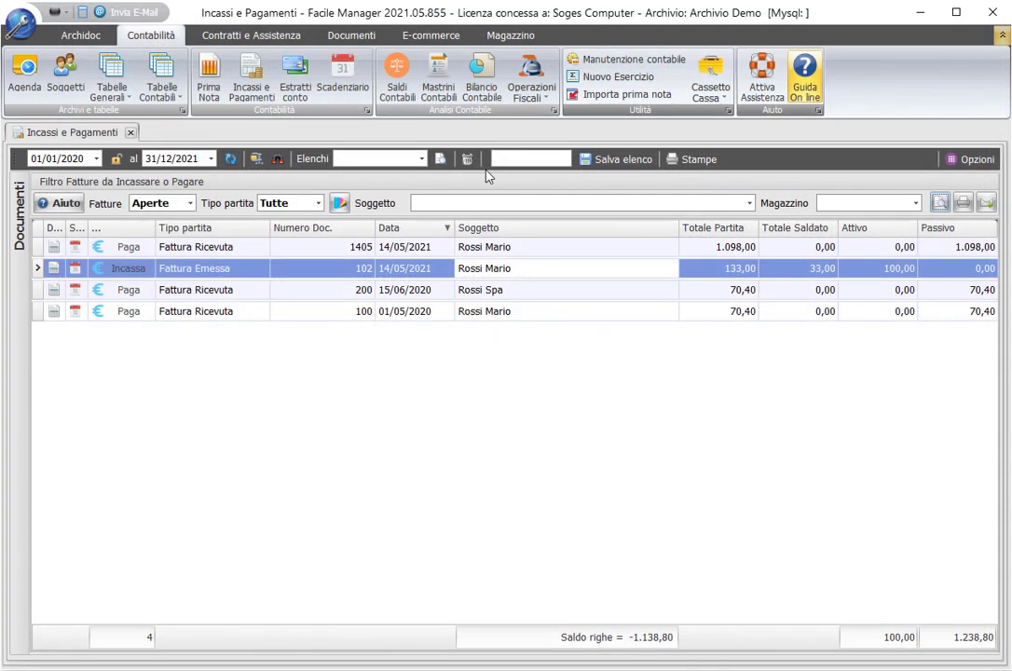
Step: Display the full Estratto conto from 01/01/2020 to 31/12/2021 for the same customer as invoice 102
{"action": "left_click", "coordinate": [296, 86]}
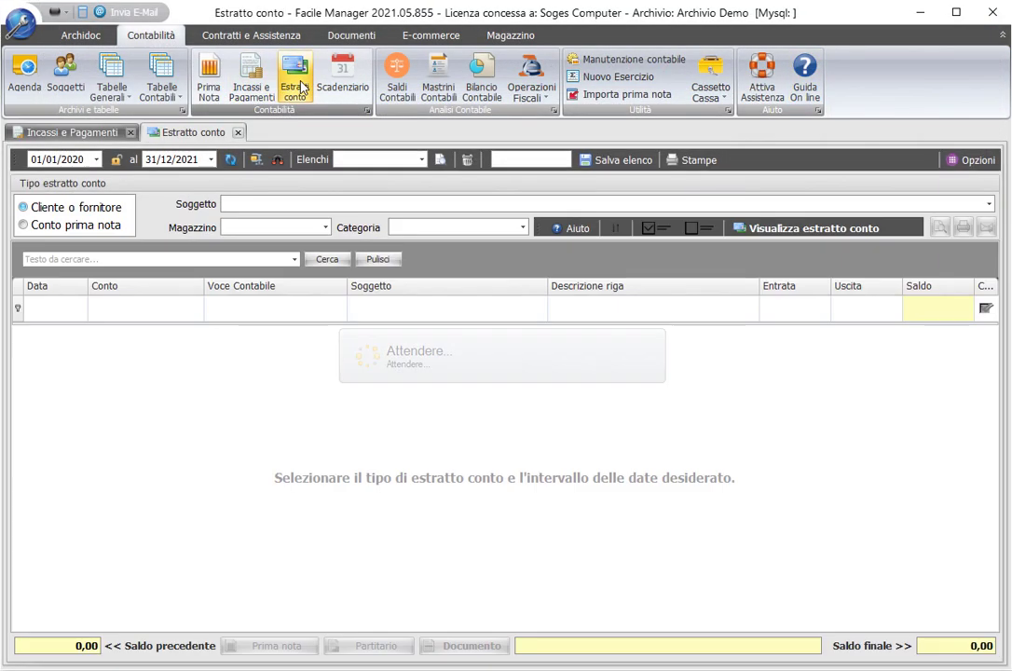
{"action": "left_click", "coordinate": [275, 205]}
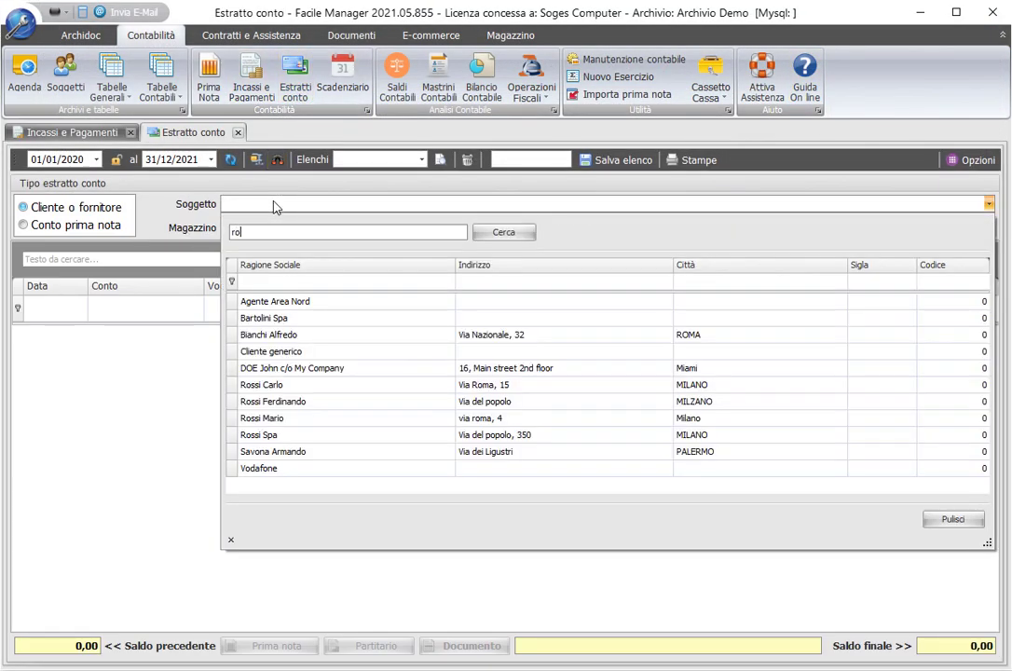
{"action": "left_click", "coordinate": [299, 336]}
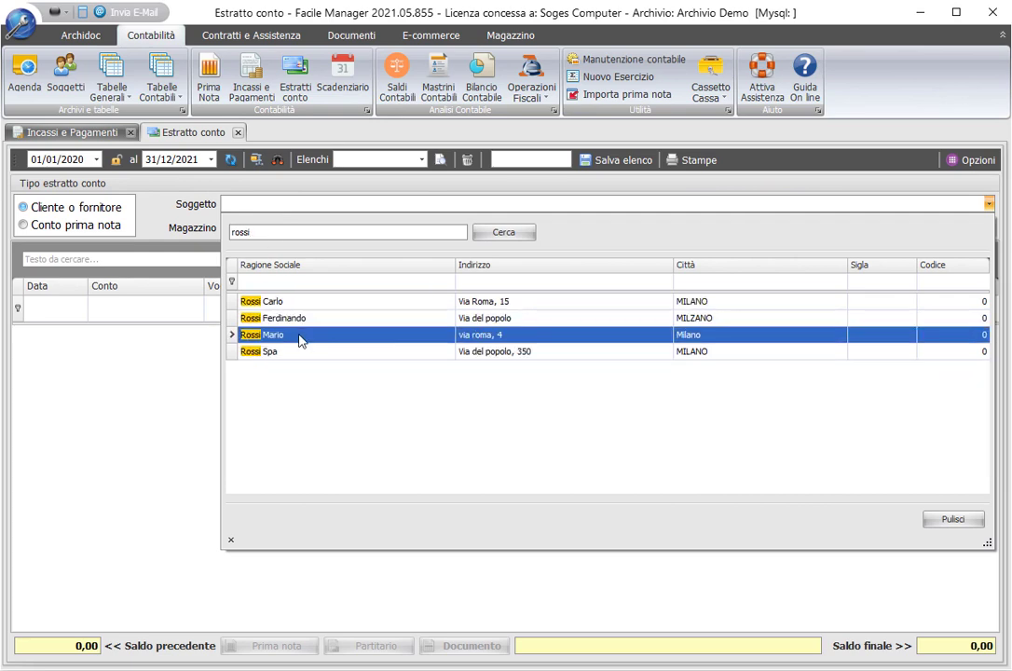
{"action": "left_click", "coordinate": [300, 337]}
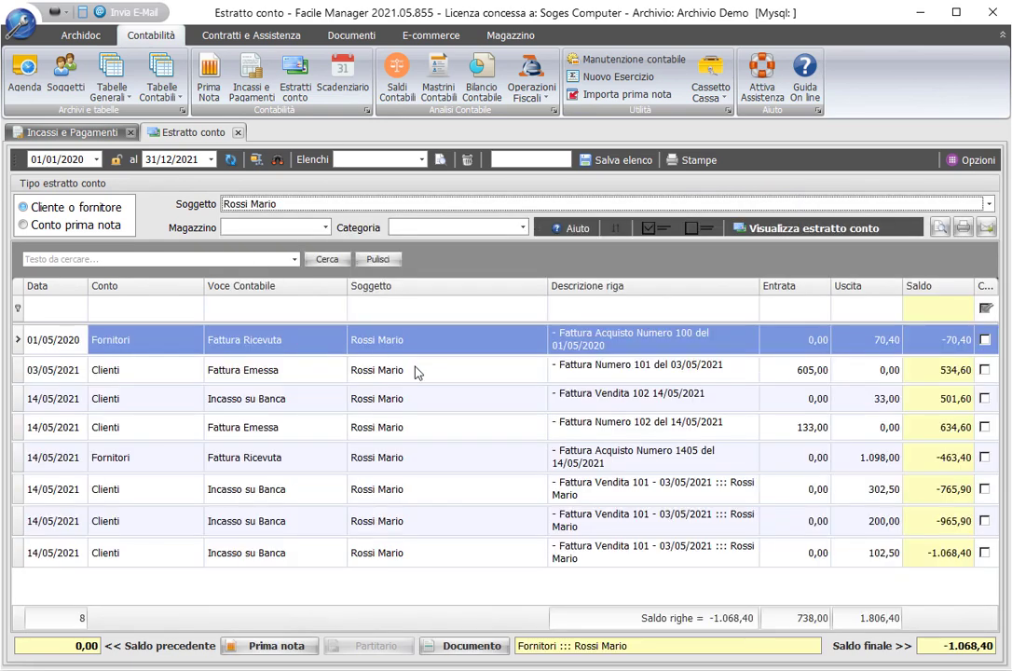
Step: Preview the printable version of the customer's Estratto conto, close it, and choose to send the statement by e-mail
{"action": "left_click", "coordinate": [943, 229]}
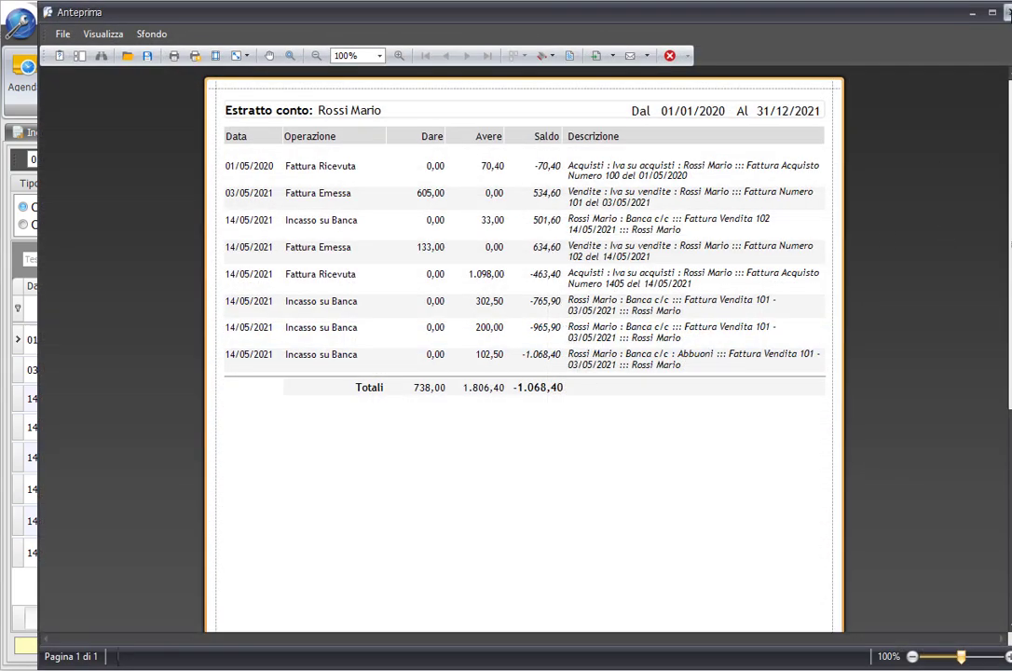
{"action": "left_click", "coordinate": [1009, 13]}
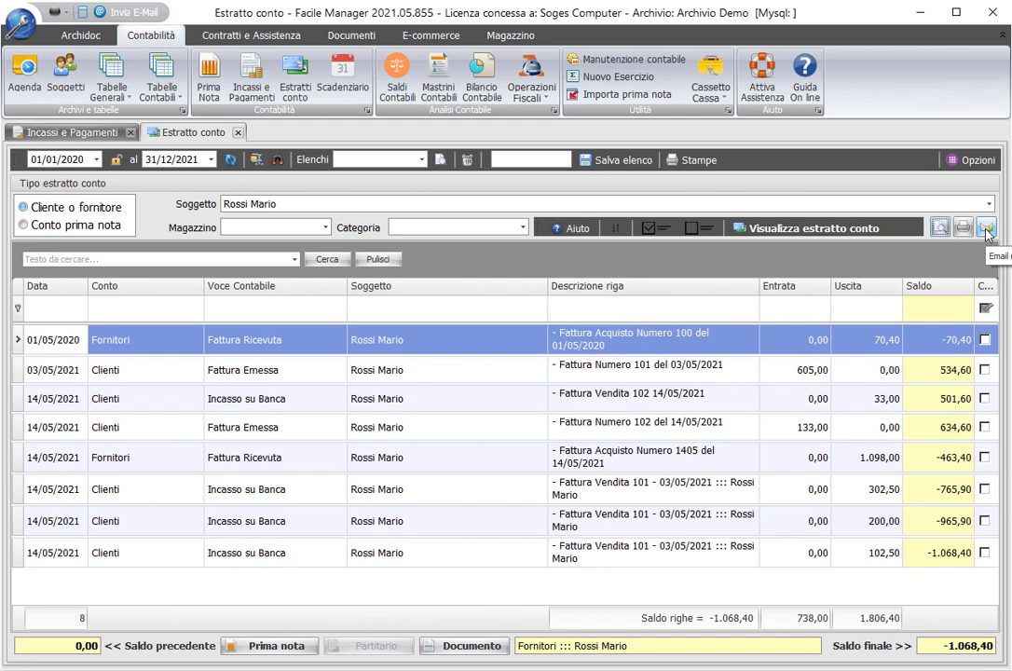
{"action": "left_click", "coordinate": [986, 228]}
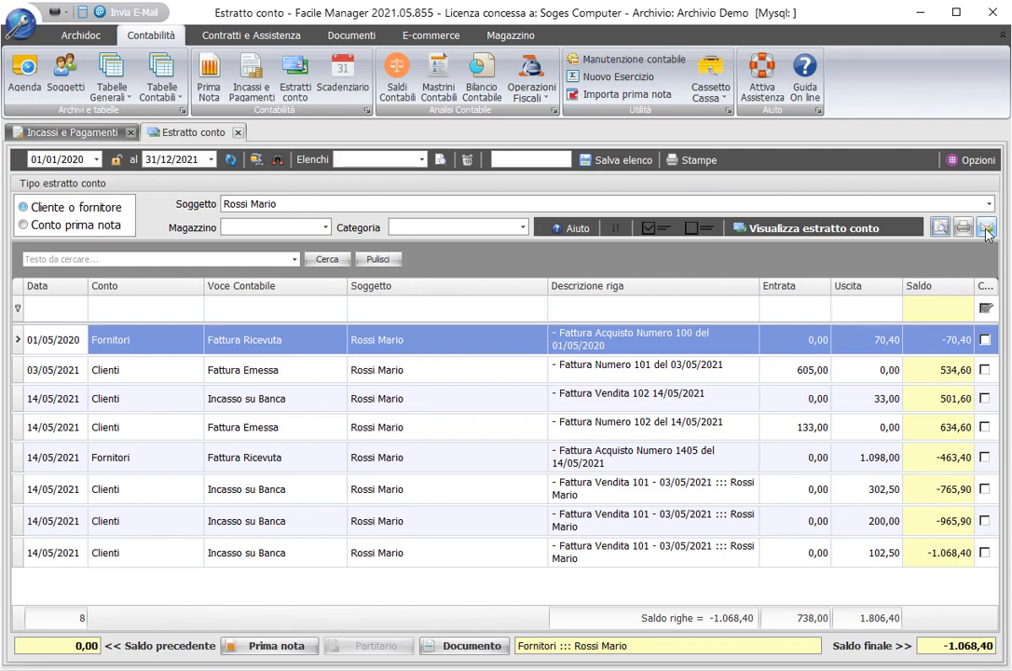